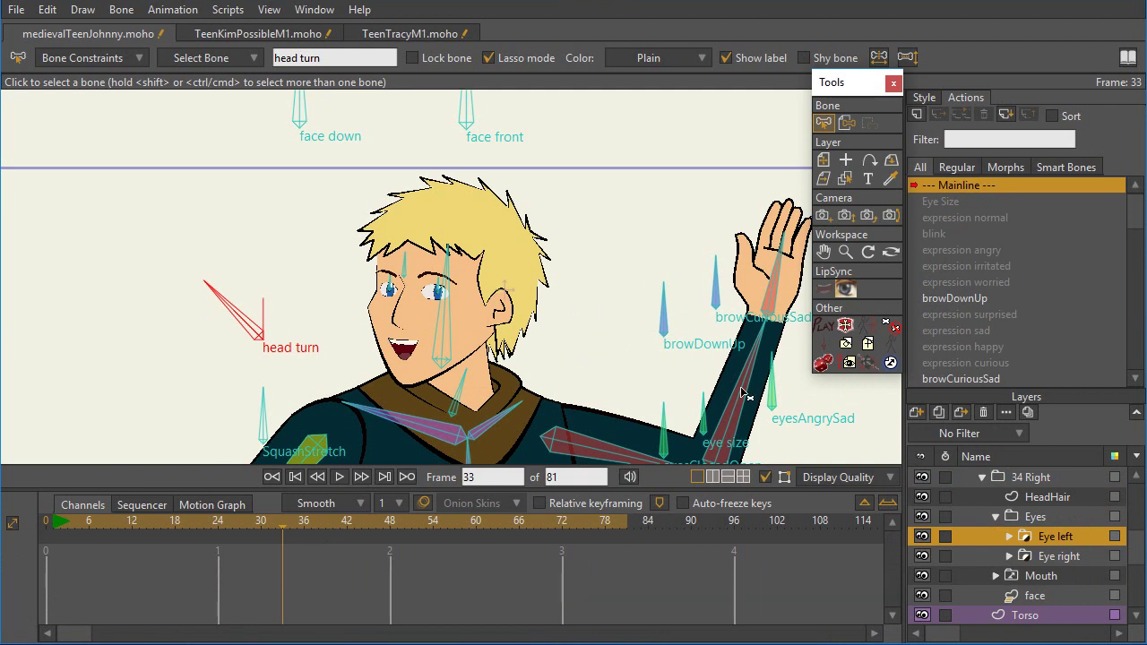
- Swing the head turn bone in medievalTeenJohnny to preview the switch between head views
ctrl+alt+click(638, 351)
drag(242, 323, 274, 304)
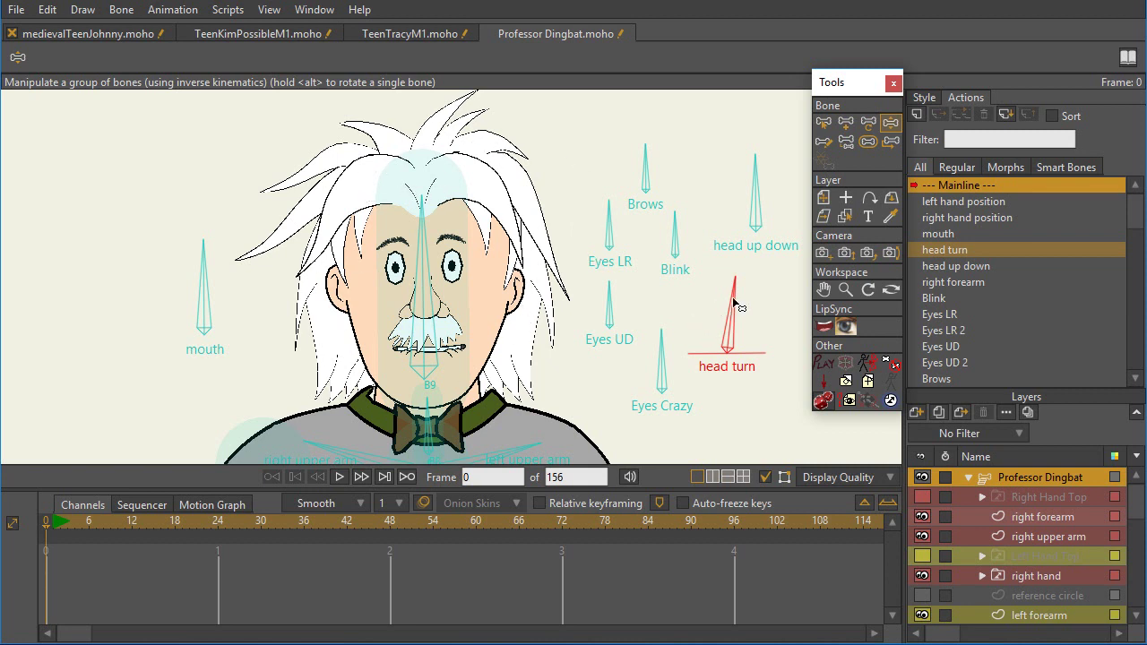
- Rotate the head turn bone back and forth in Professor Dingbat to preview the head turning to both sides
mouse_move(732, 295)
mouse_down()
mouse_move(678, 307)
mouse_move(760, 304)
mouse_move(766, 352)
mouse_move(726, 288)
mouse_move(735, 307)
mouse_up()
mouse_move(721, 302)
mouse_down()
mouse_move(690, 327)
mouse_move(722, 289)
mouse_up()
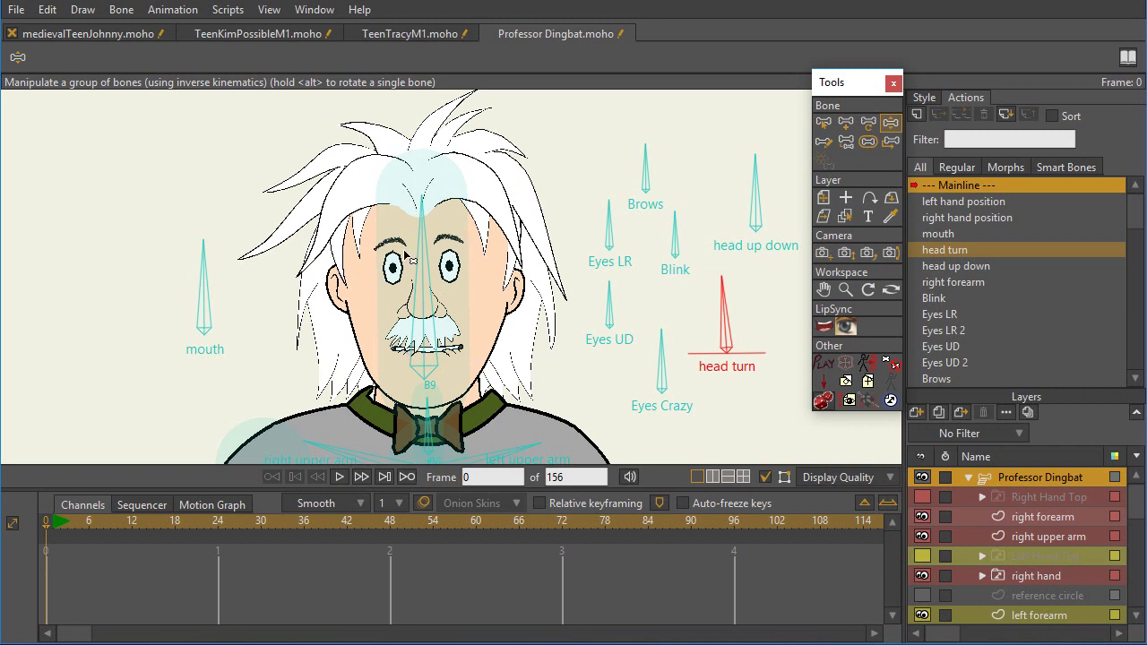
drag(723, 303, 799, 324)
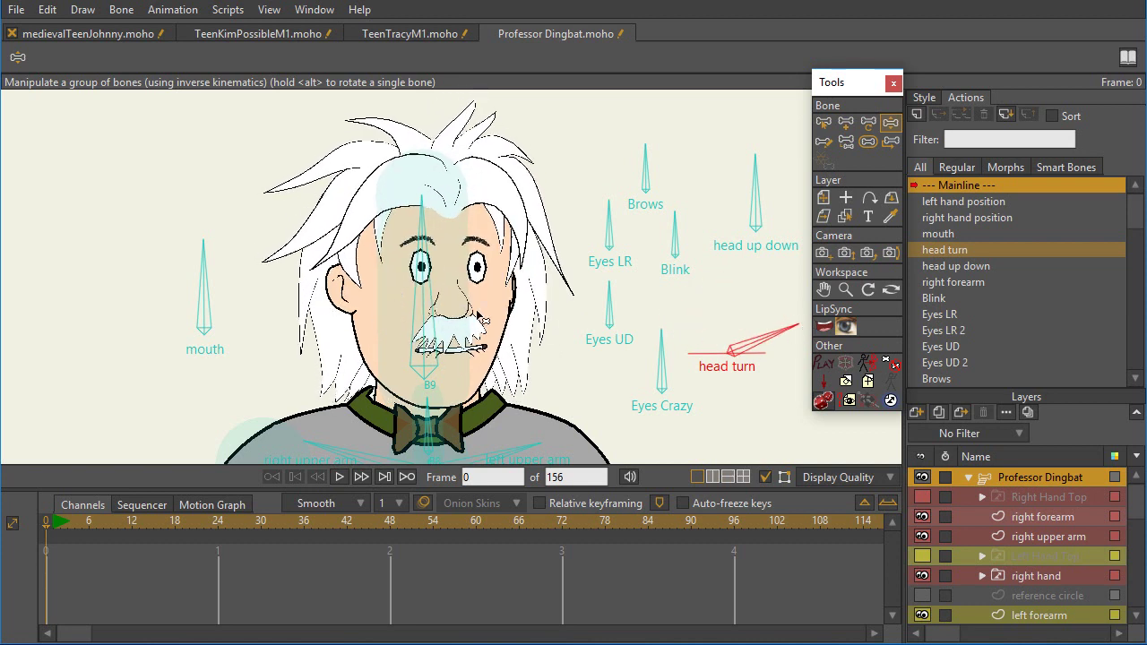
drag(774, 342, 726, 327)
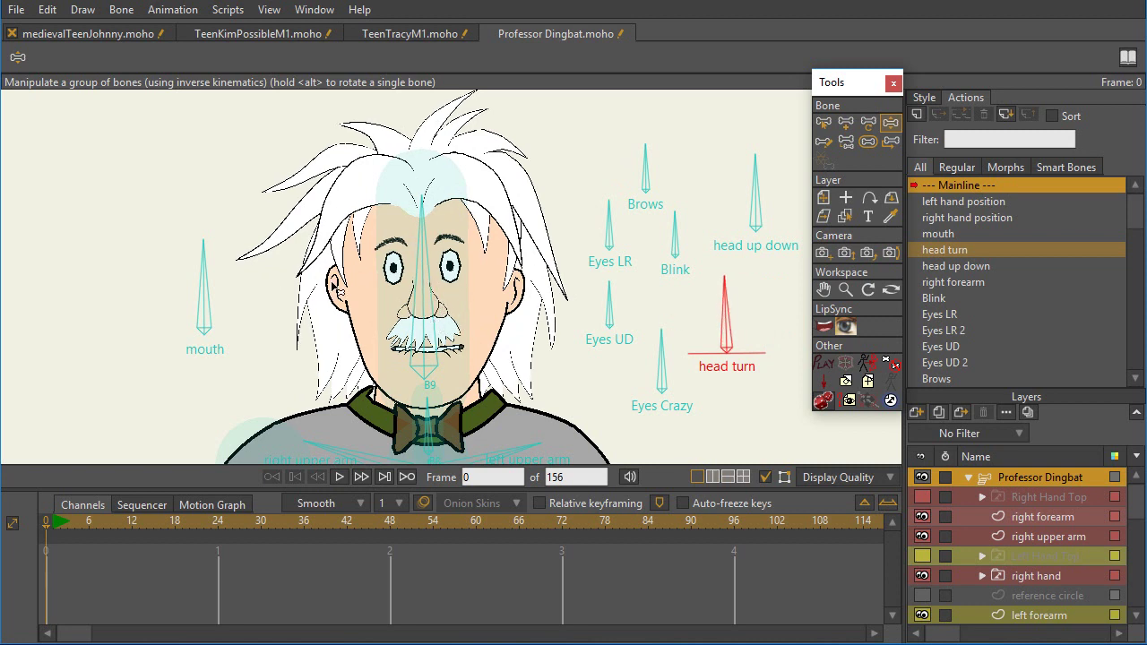
drag(724, 310, 757, 319)
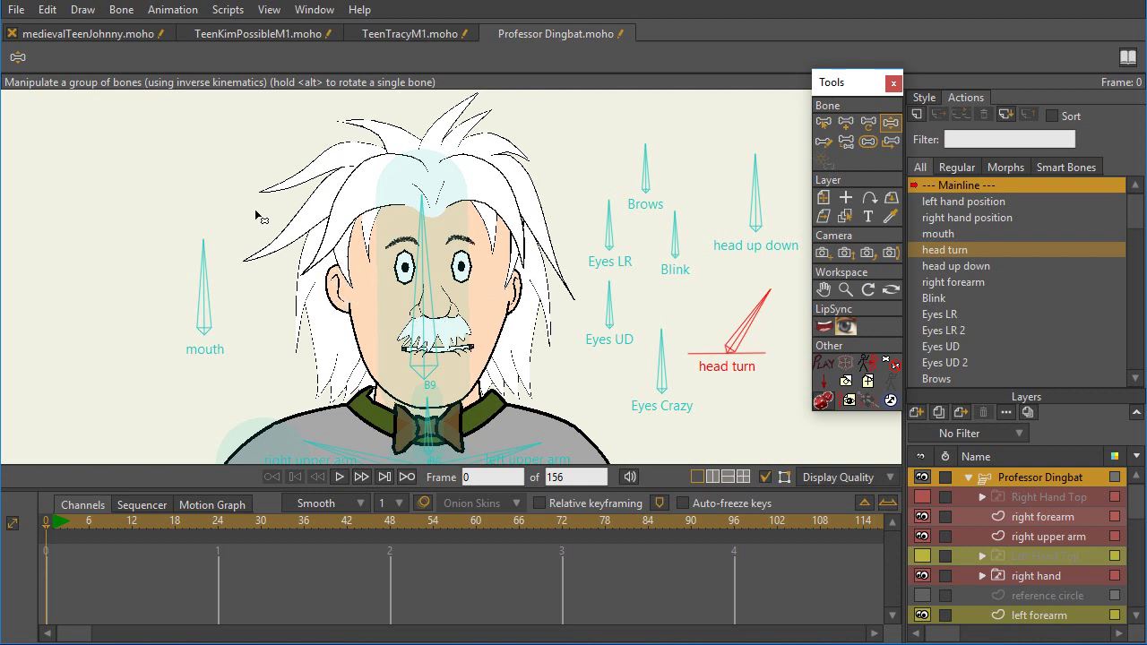
drag(755, 316, 618, 325)
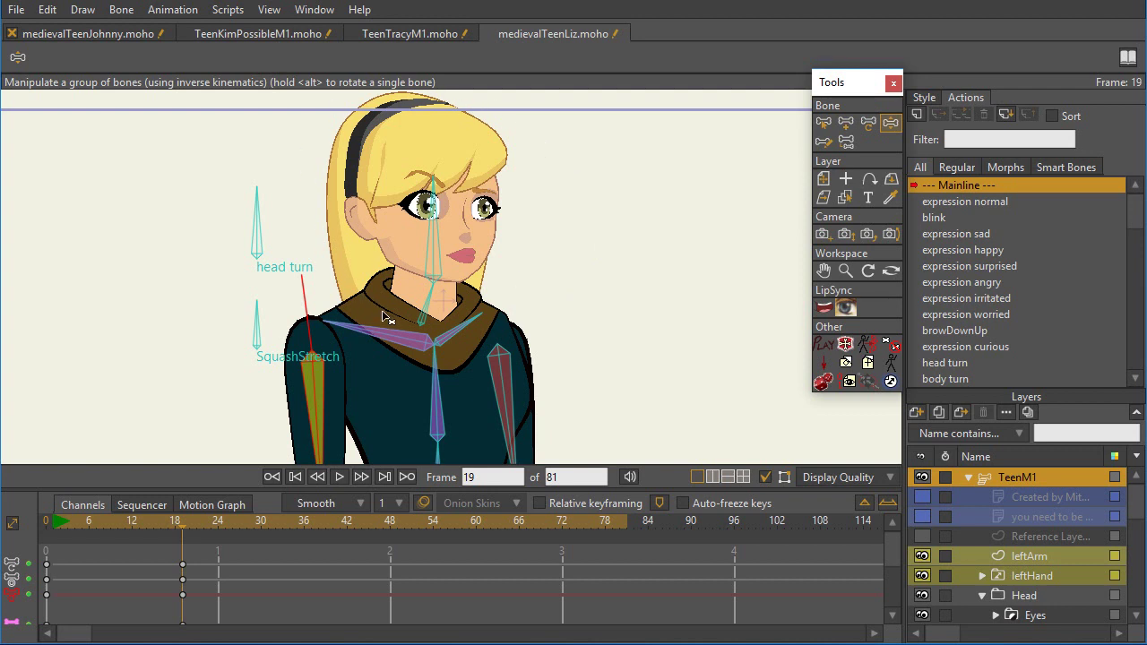
- Rotate the yellow upper arm bone slightly and swing the head turn bone in medievalTeenLiz to preview her head turn
drag(307, 441, 295, 437)
drag(261, 227, 285, 230)
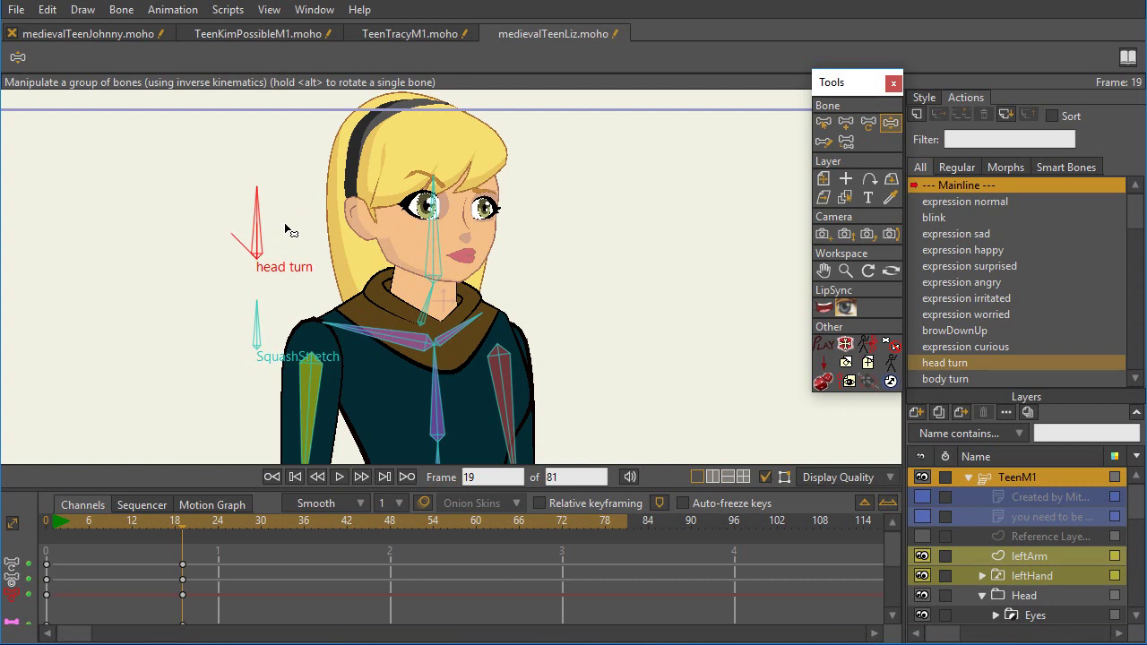
drag(256, 206, 279, 224)
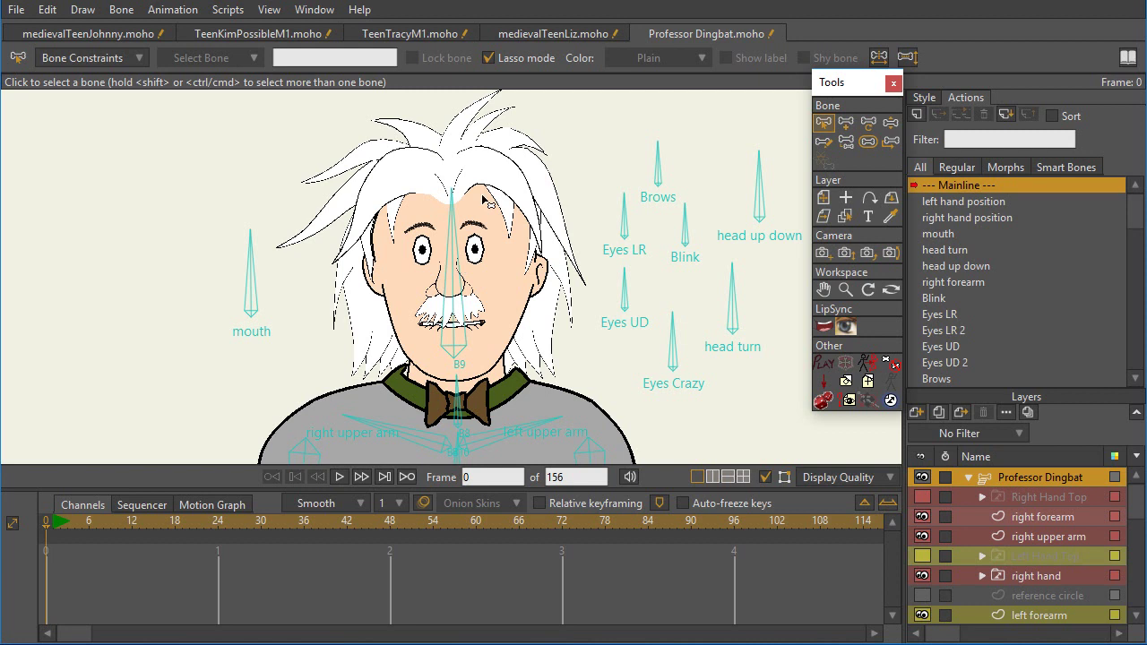
click(528, 40)
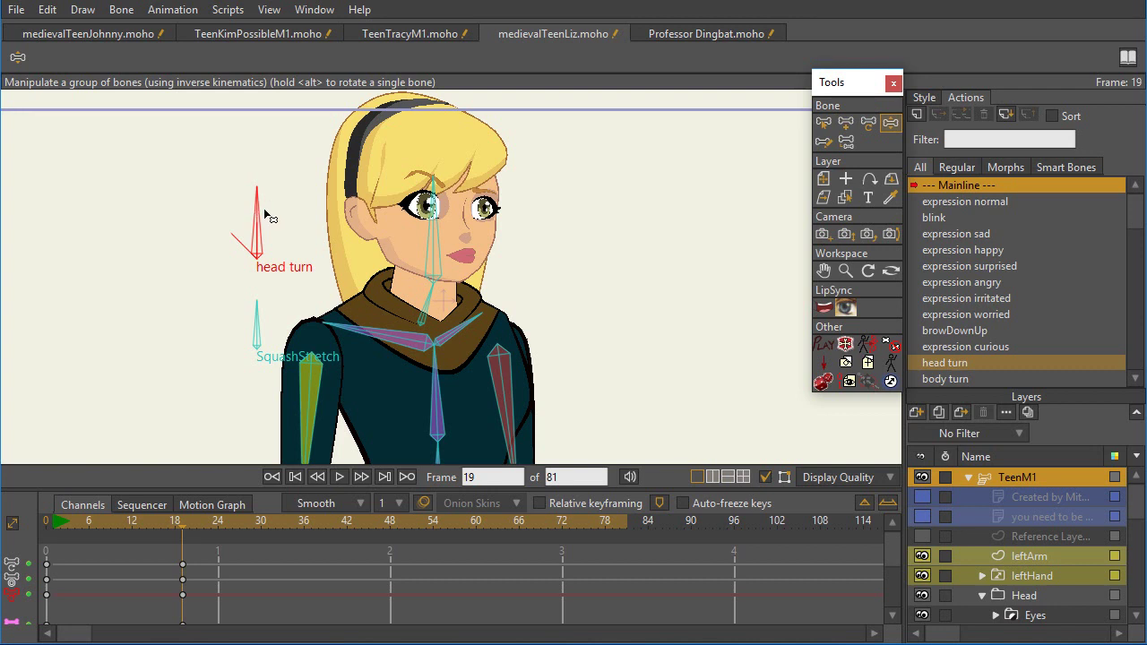
mouse_move(262, 198)
mouse_down()
mouse_move(226, 220)
mouse_move(269, 215)
mouse_up()
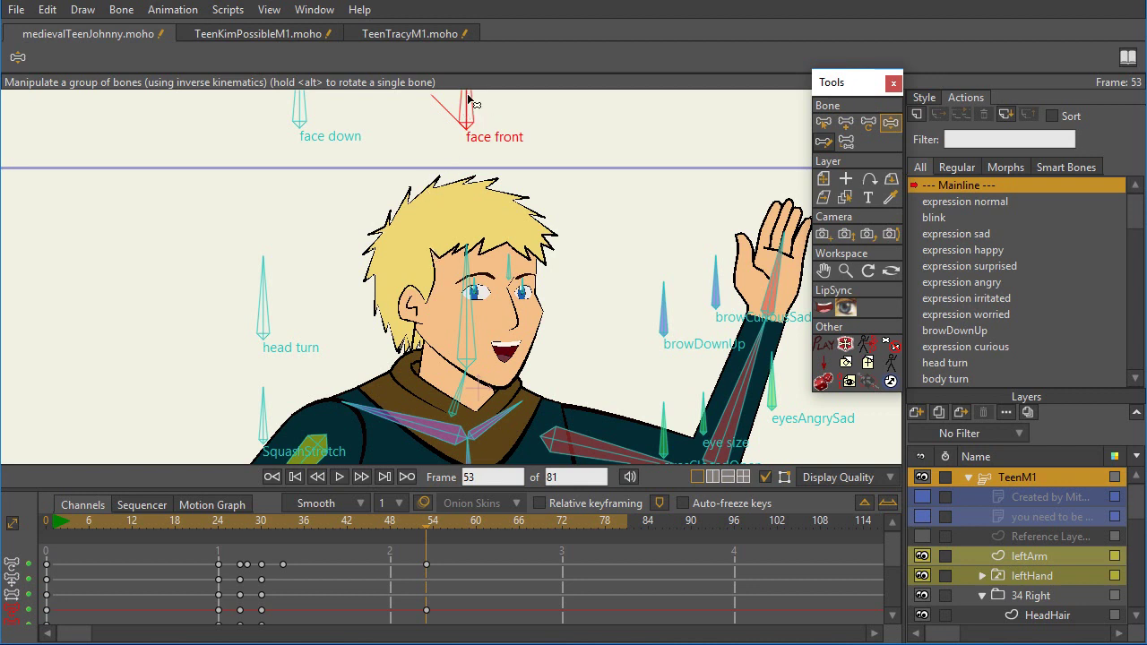
- Swing the face front bone in medievalTeenJohnny at frame 53 to preview the front view of the face, and return it upright
drag(468, 100, 498, 108)
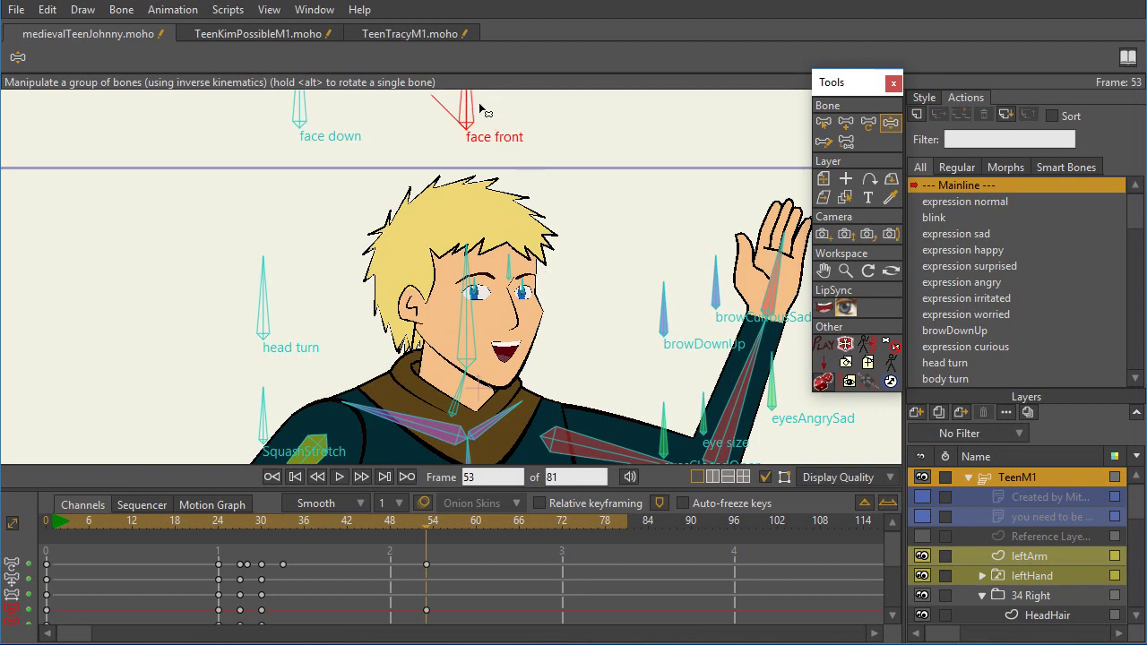
drag(470, 99, 443, 103)
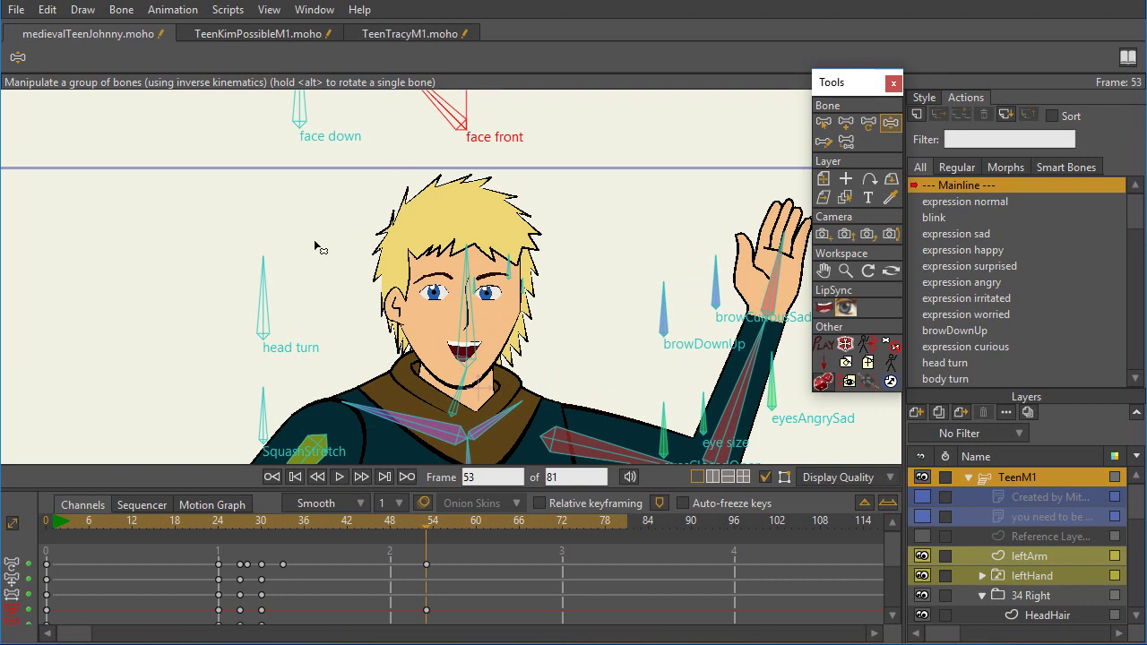
mouse_move(266, 285)
mouse_down()
mouse_move(257, 274)
mouse_move(237, 298)
mouse_move(262, 285)
mouse_move(240, 291)
mouse_move(267, 300)
mouse_move(251, 299)
mouse_move(267, 295)
mouse_move(262, 269)
mouse_up()
drag(449, 110, 498, 108)
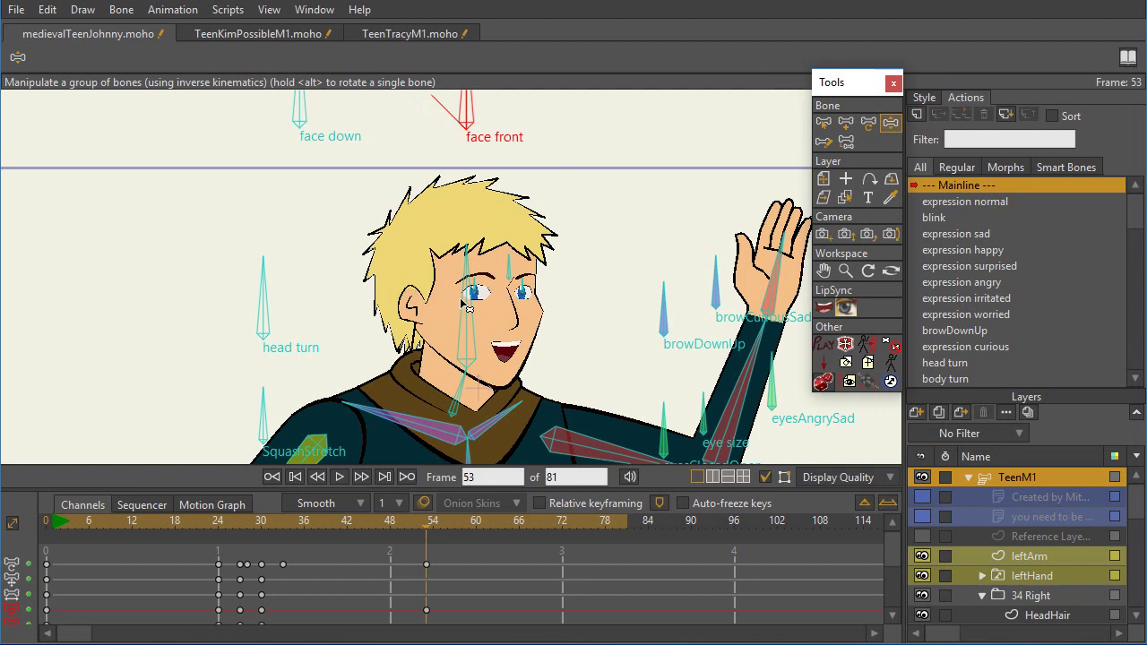
- Combine the head turn and face front bones at frame 53 to swing the head from one side to the other
drag(266, 281, 302, 295)
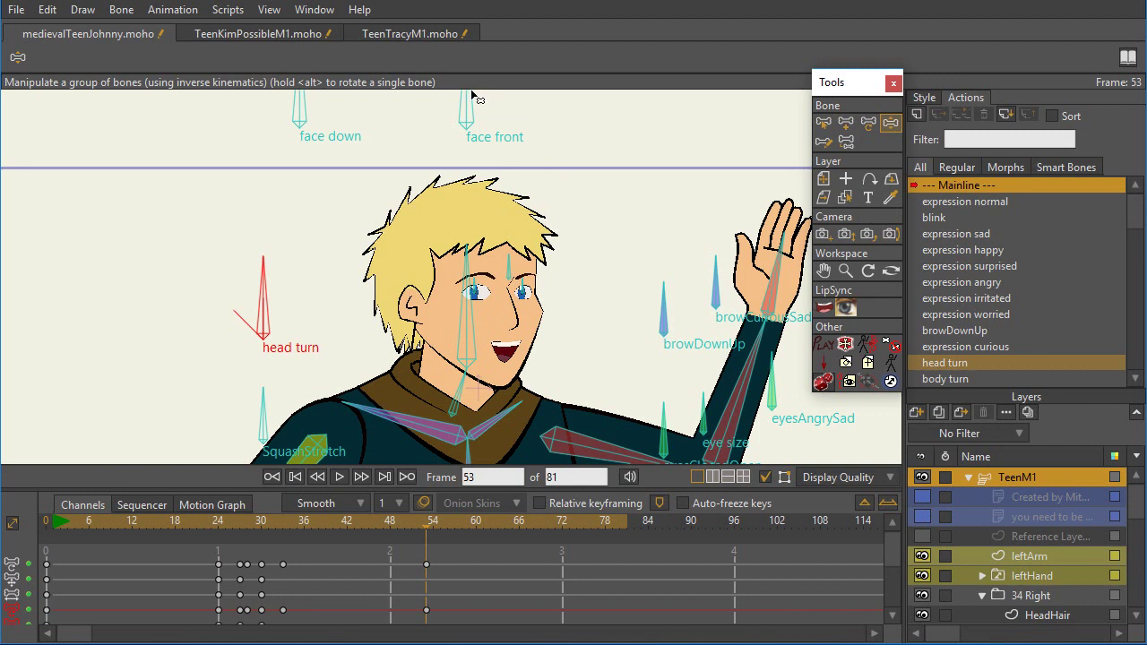
drag(470, 96, 446, 106)
click(264, 274)
drag(264, 274, 237, 296)
drag(447, 106, 491, 101)
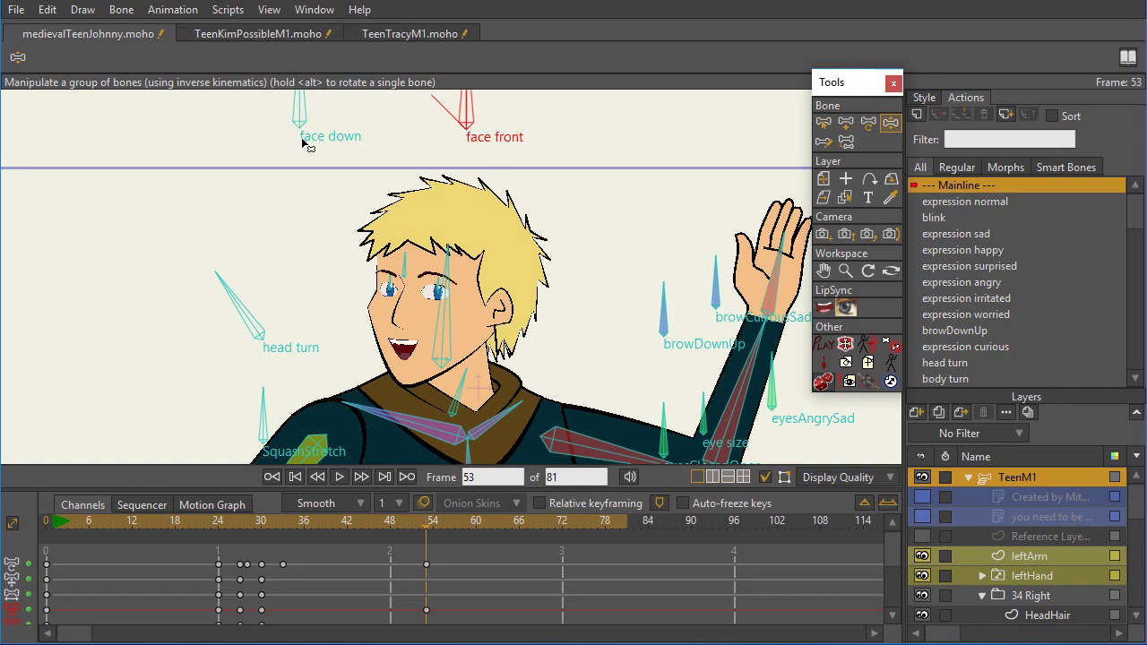
- Swing the headTurn bone in TeenKimPossibleM1 at frame 17 with the Manipulate Bones tool to preview her head turn
click(266, 33)
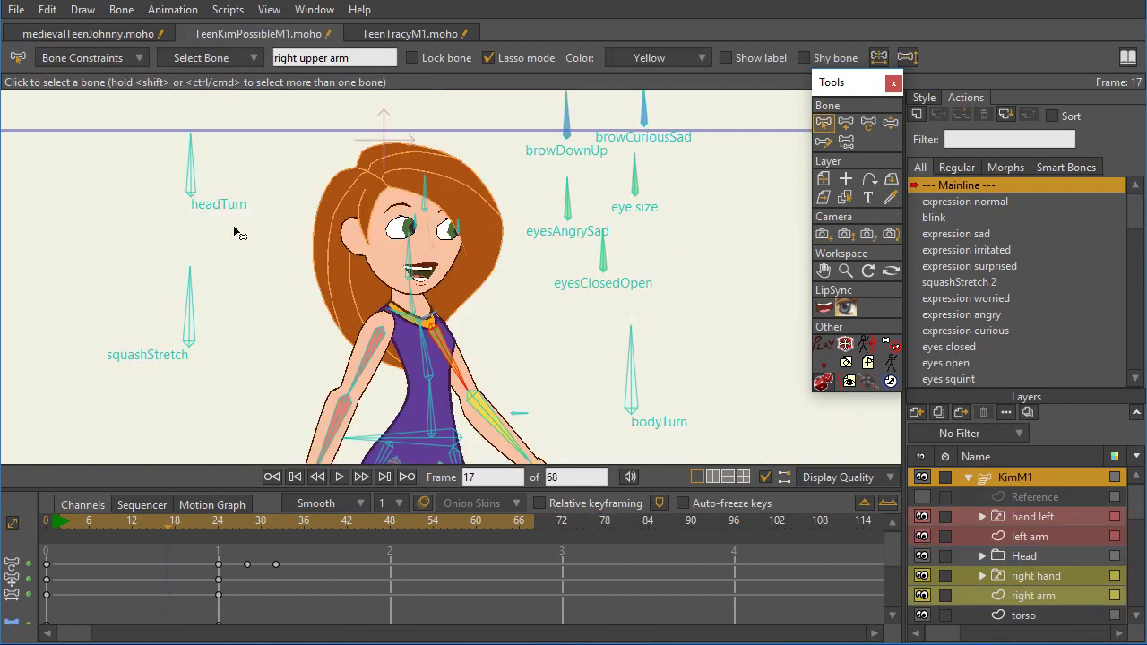
click(189, 168)
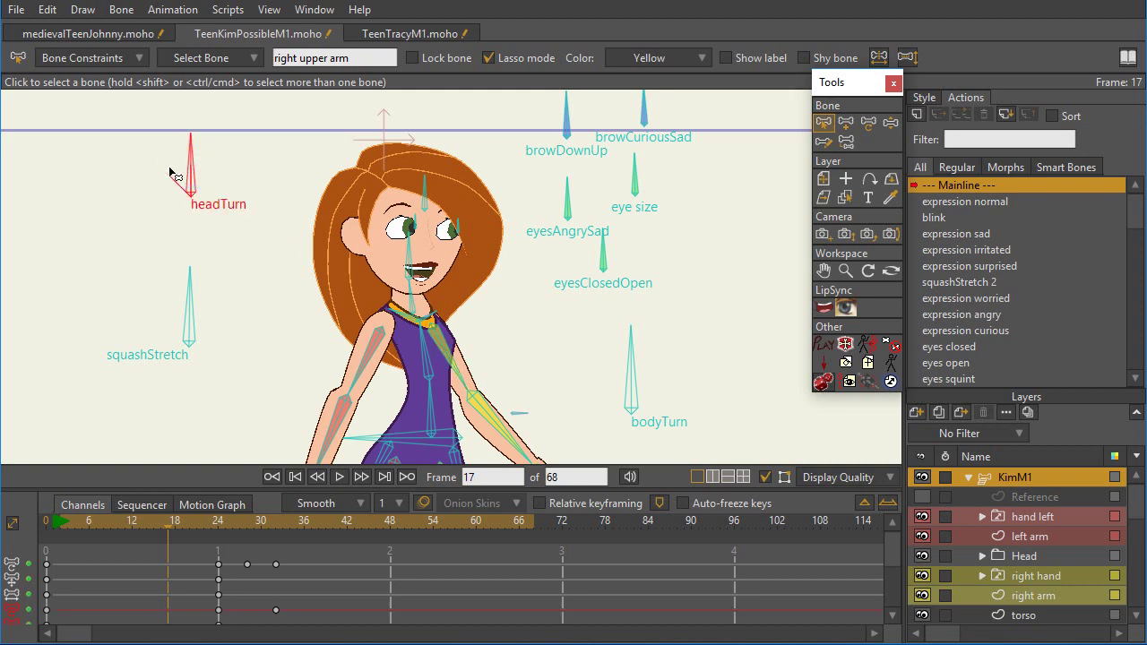
click(890, 122)
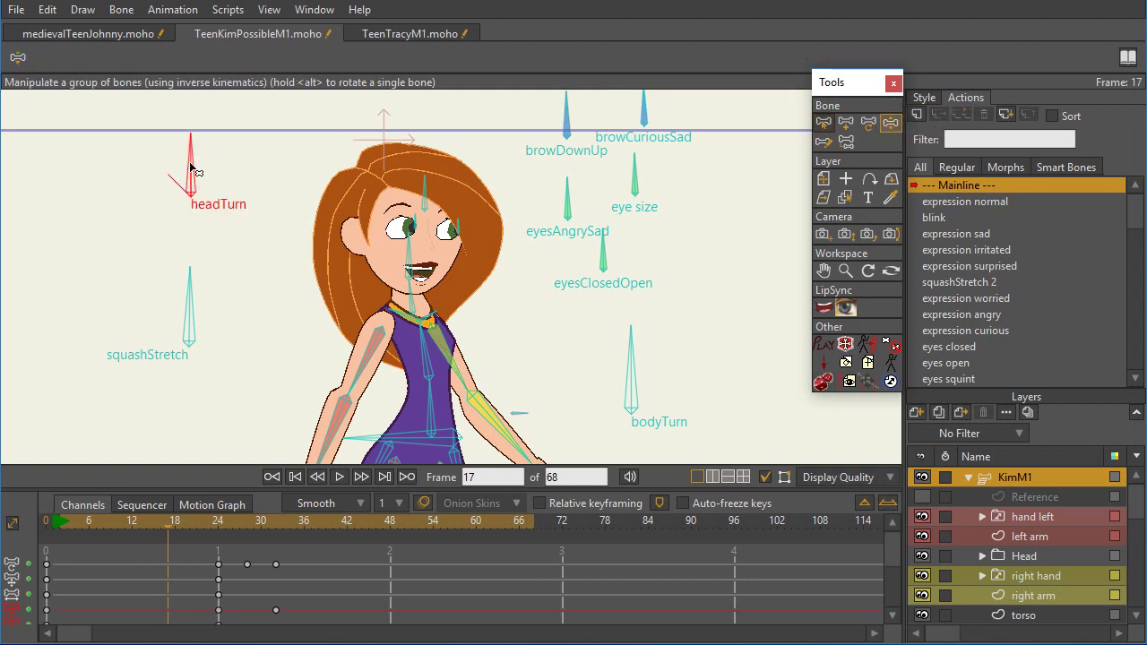
drag(192, 172, 263, 173)
- Try a control bone in TeenTracyM1 and return to the medievalTeenJohnny document
click(420, 37)
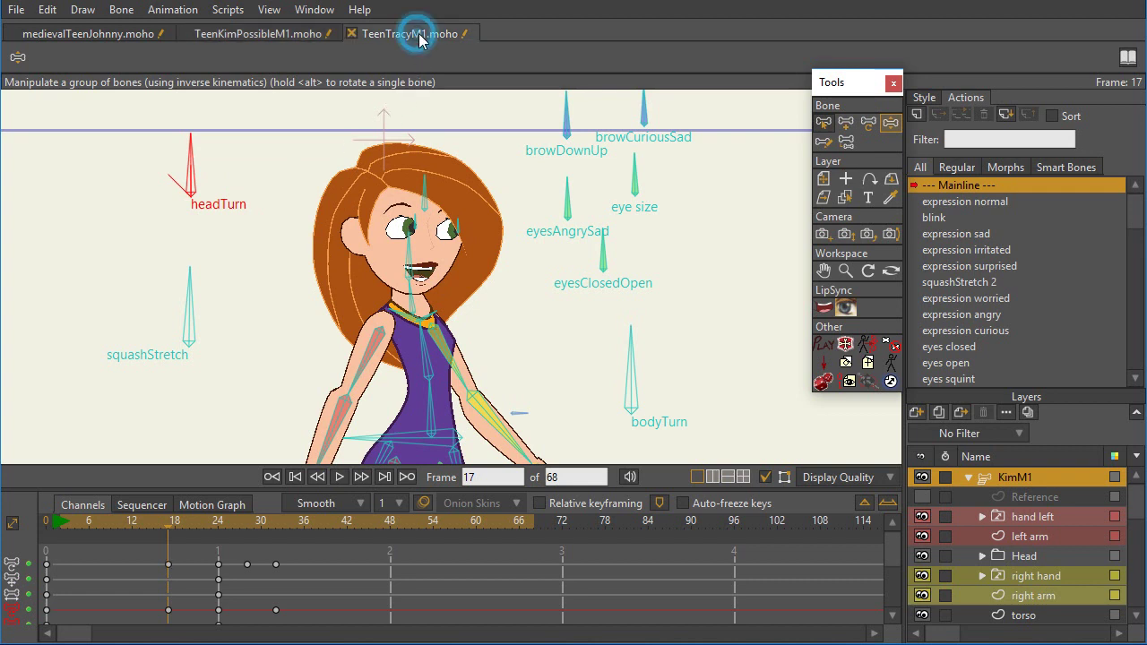
mouse_move(396, 143)
mouse_down()
mouse_move(359, 157)
mouse_move(394, 162)
mouse_up()
click(117, 37)
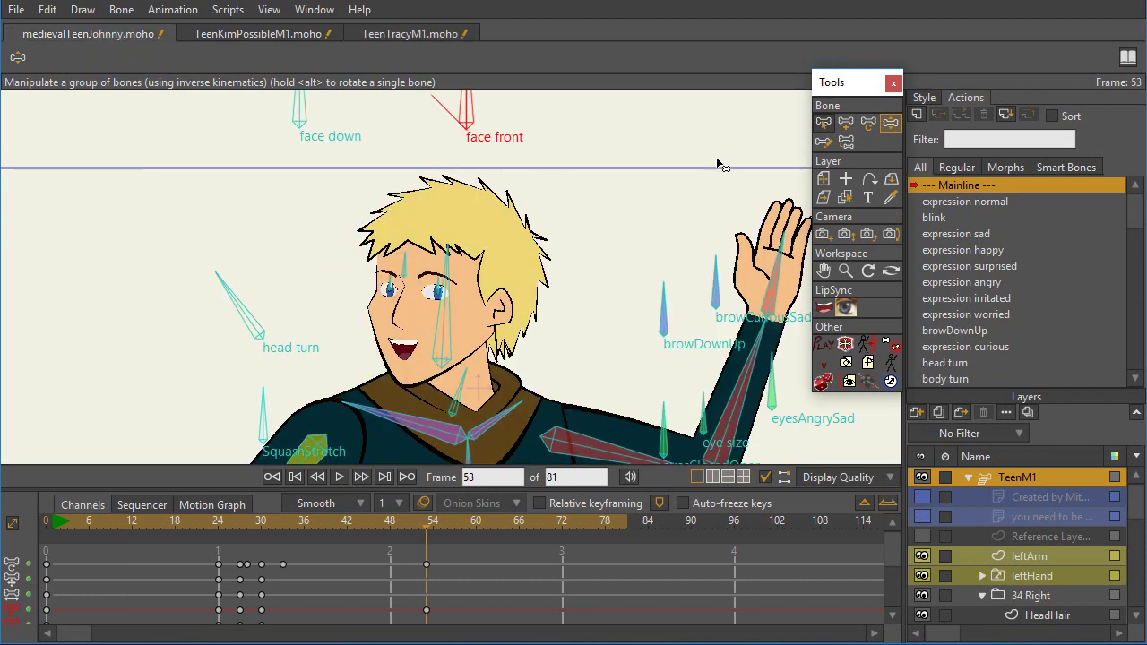
- Try turning the face to the front with the face front bone at frame 24, and undo the rotation
click(465, 146)
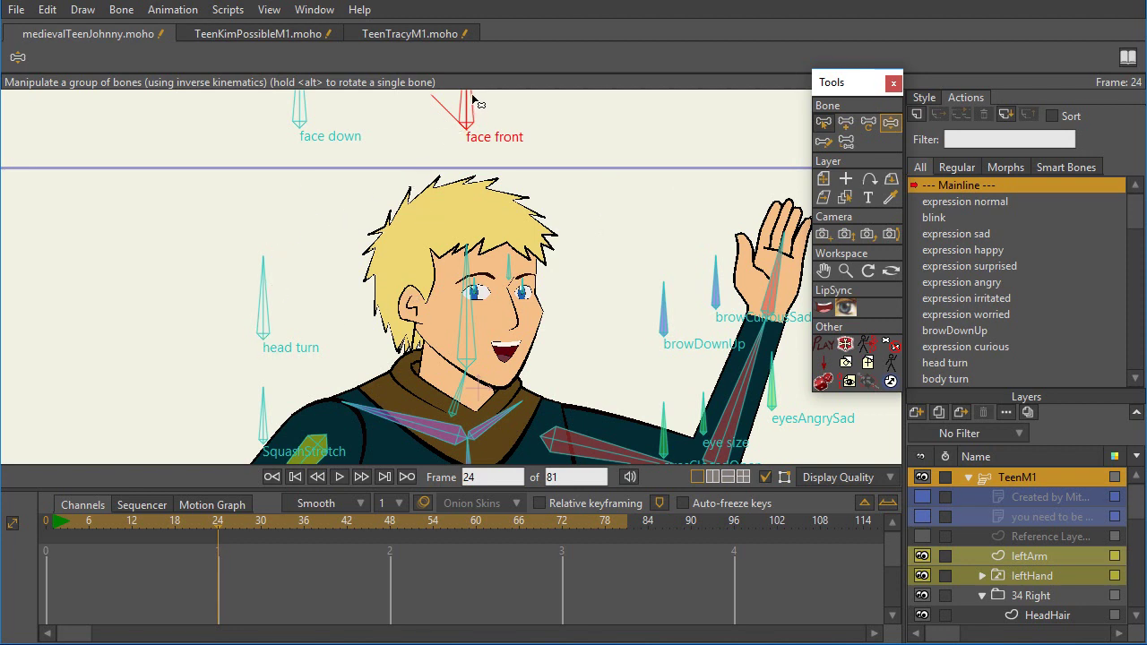
drag(473, 99, 436, 91)
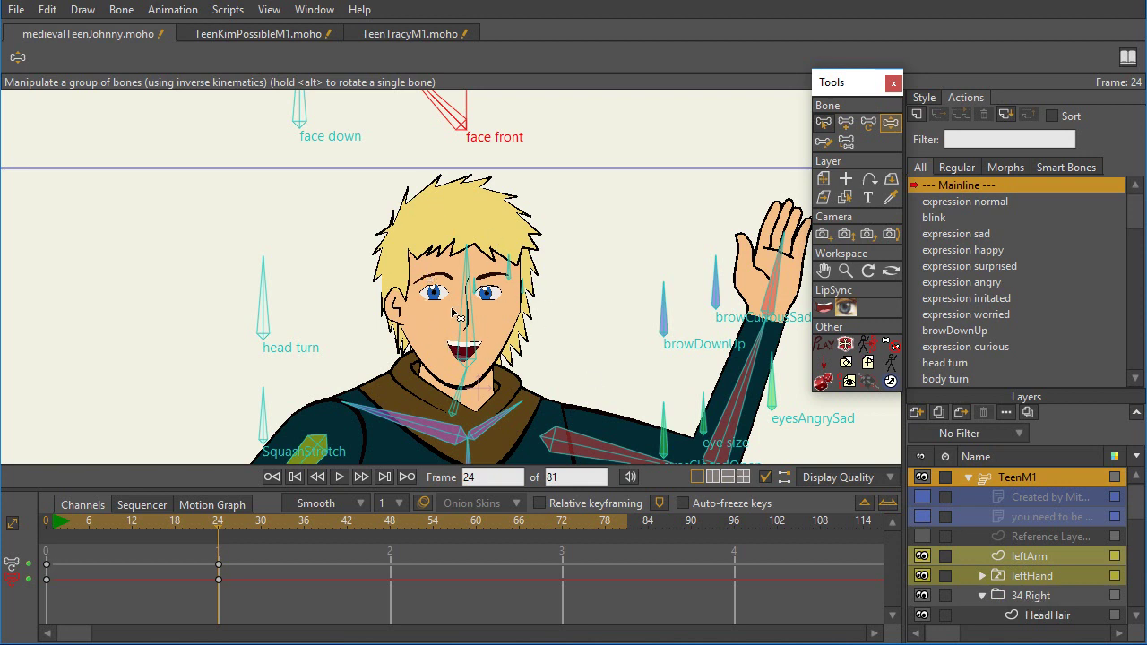
key(ctrl+z)
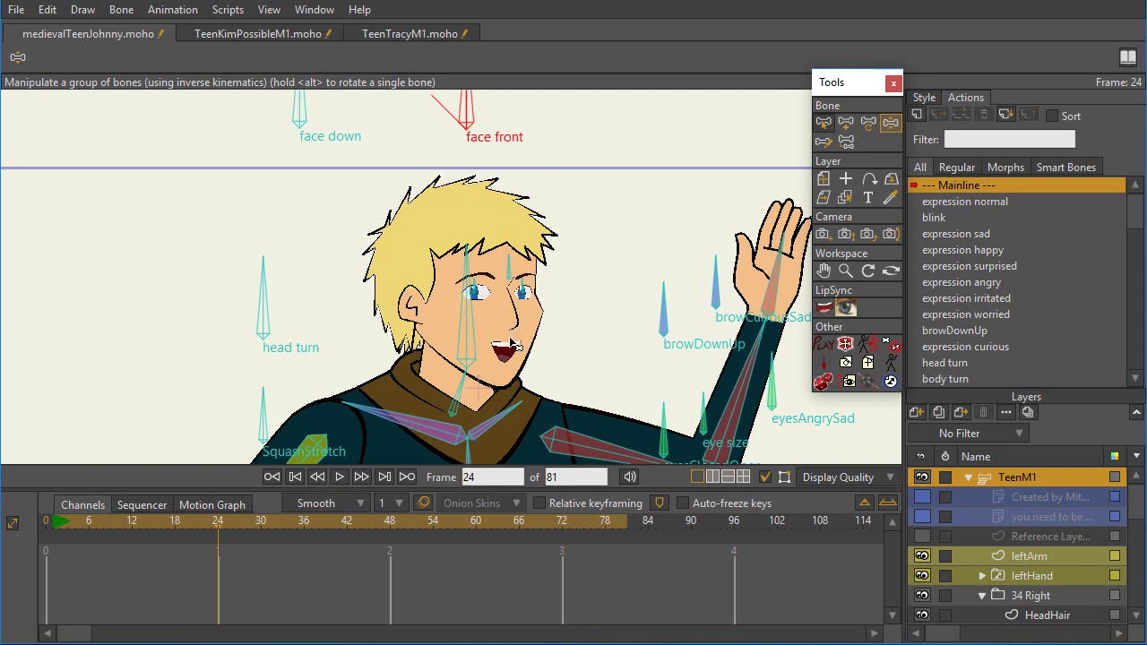
- Freeze the pose at frame 24 to key all of the character's bones
click(471, 381)
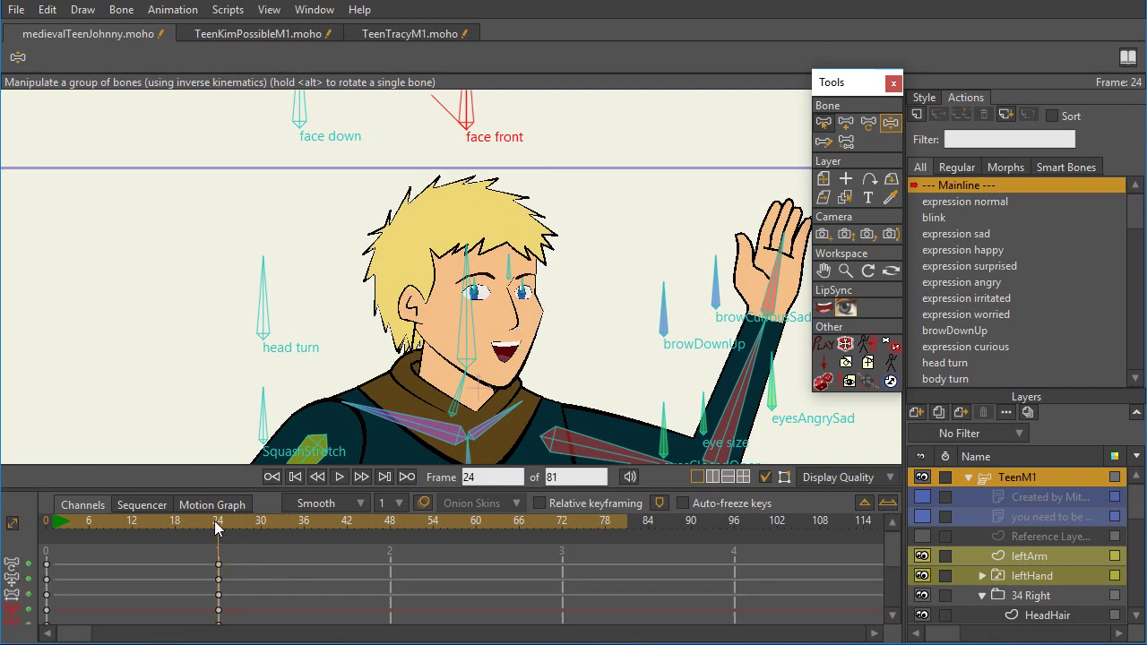
click(126, 14)
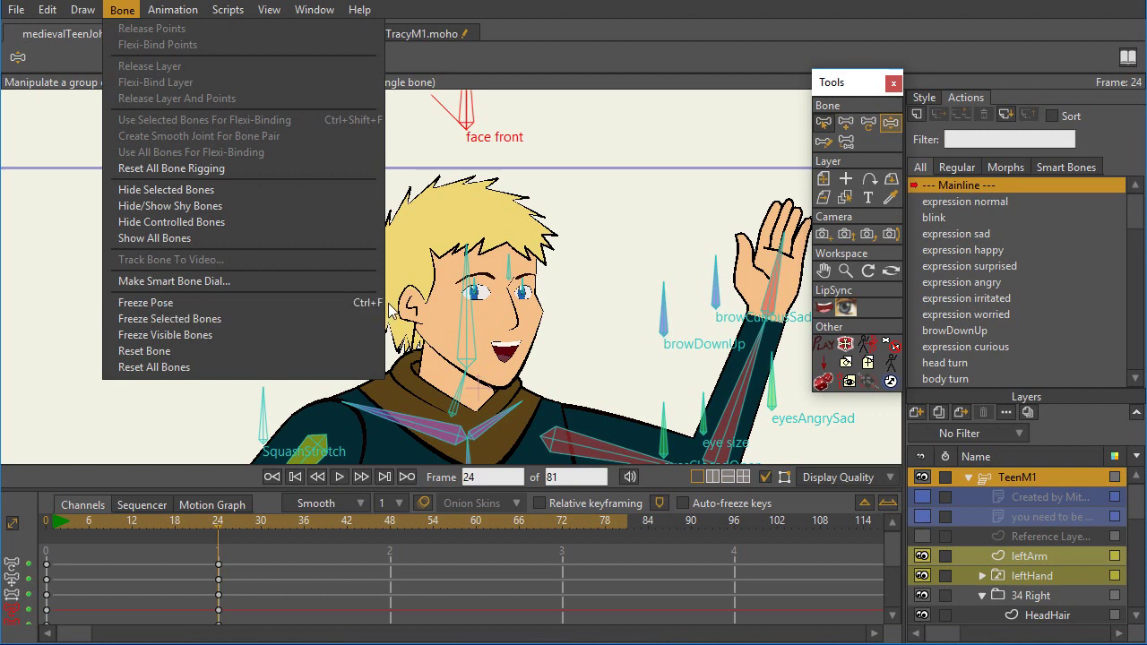
click(572, 7)
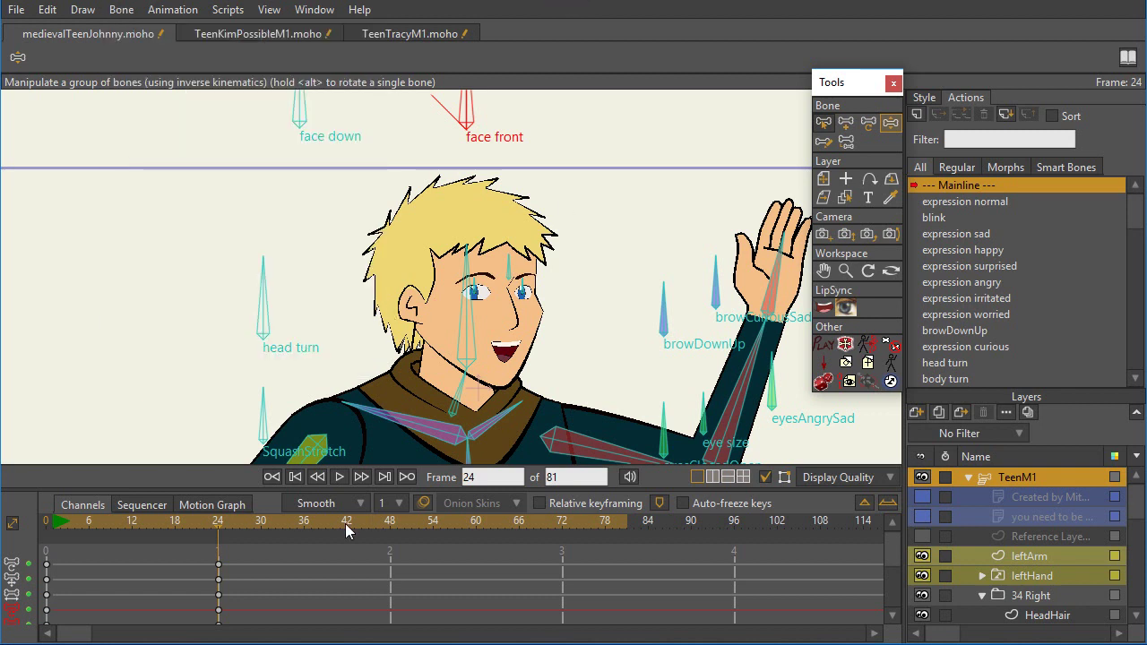
- Freeze the pose at frame 31 and rotate the head turn bone there so the head faces the opposite side
drag(218, 526, 265, 535)
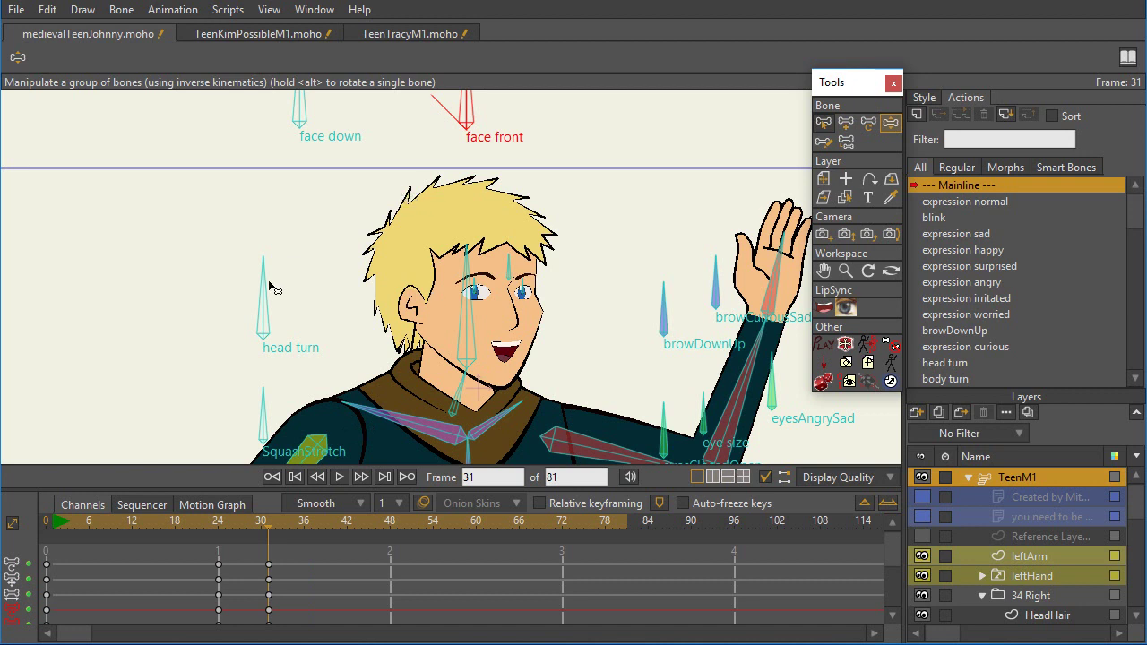
drag(261, 267, 219, 301)
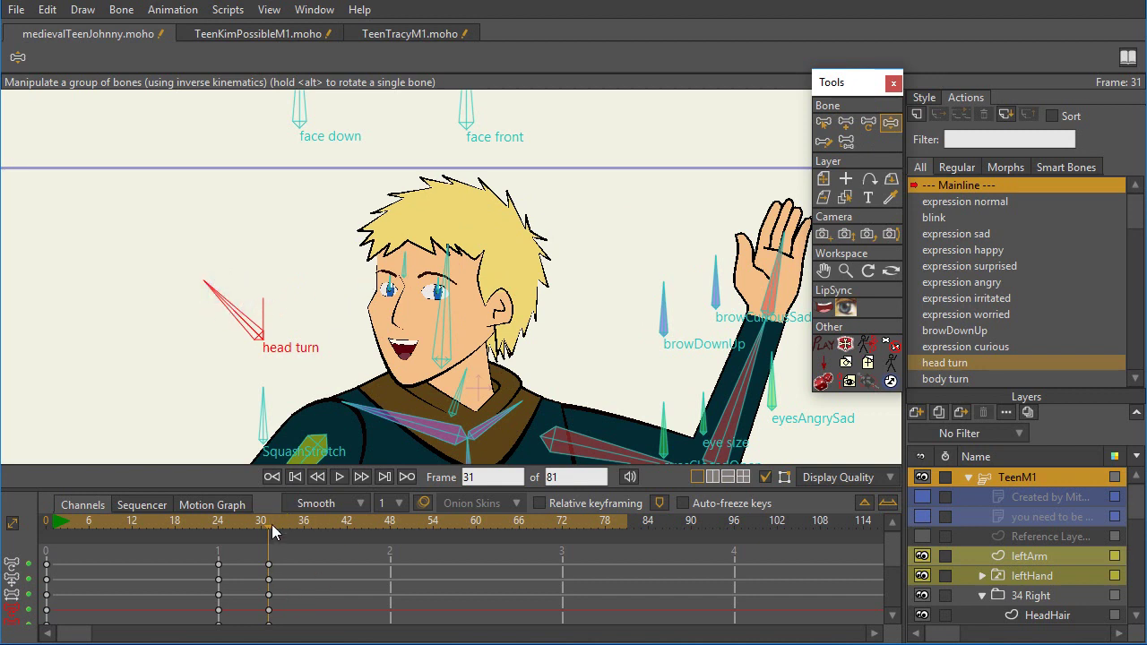
- Locate the last frame before the head switches sides, frame 27, and rotate the face front bone there to show the front view
click(224, 538)
drag(224, 538, 246, 560)
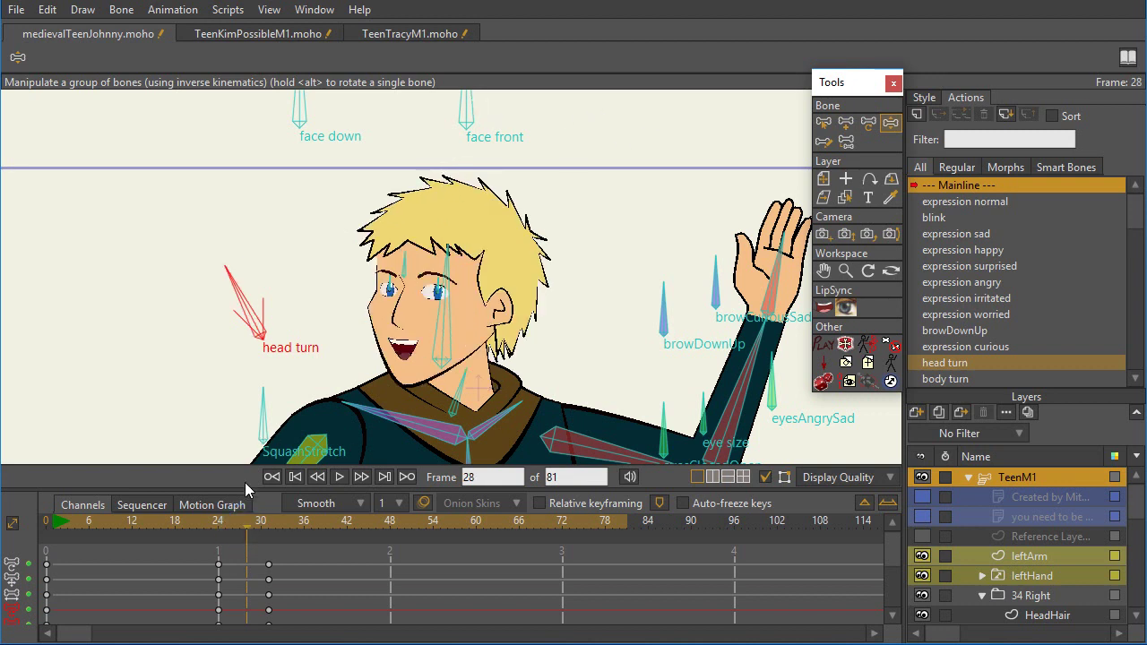
click(238, 529)
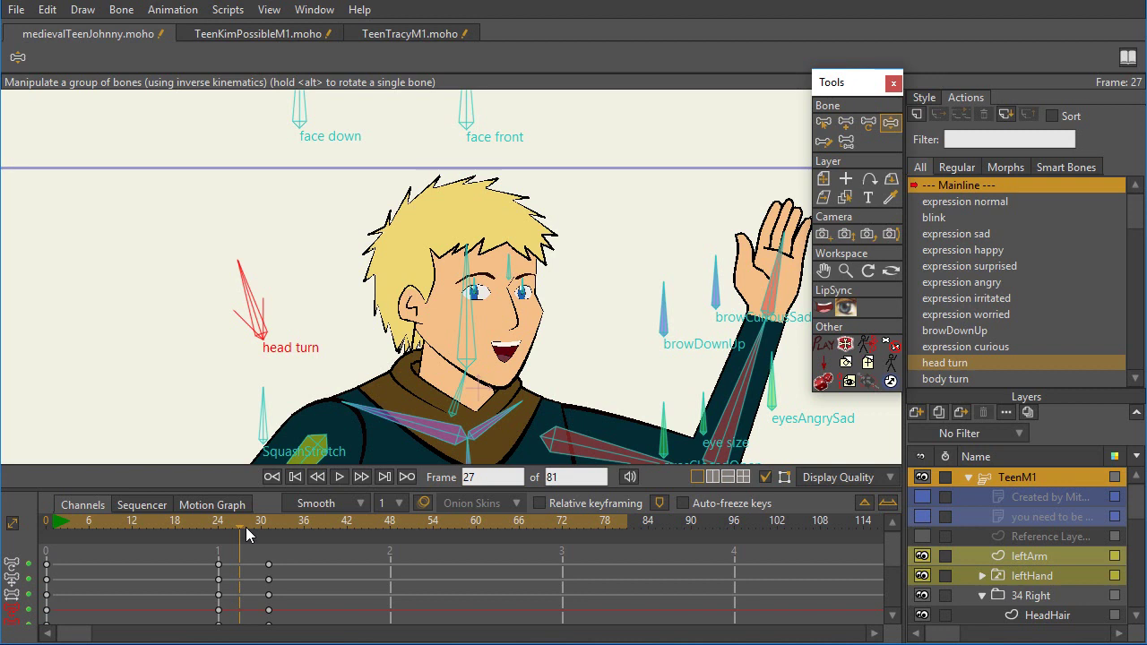
click(246, 529)
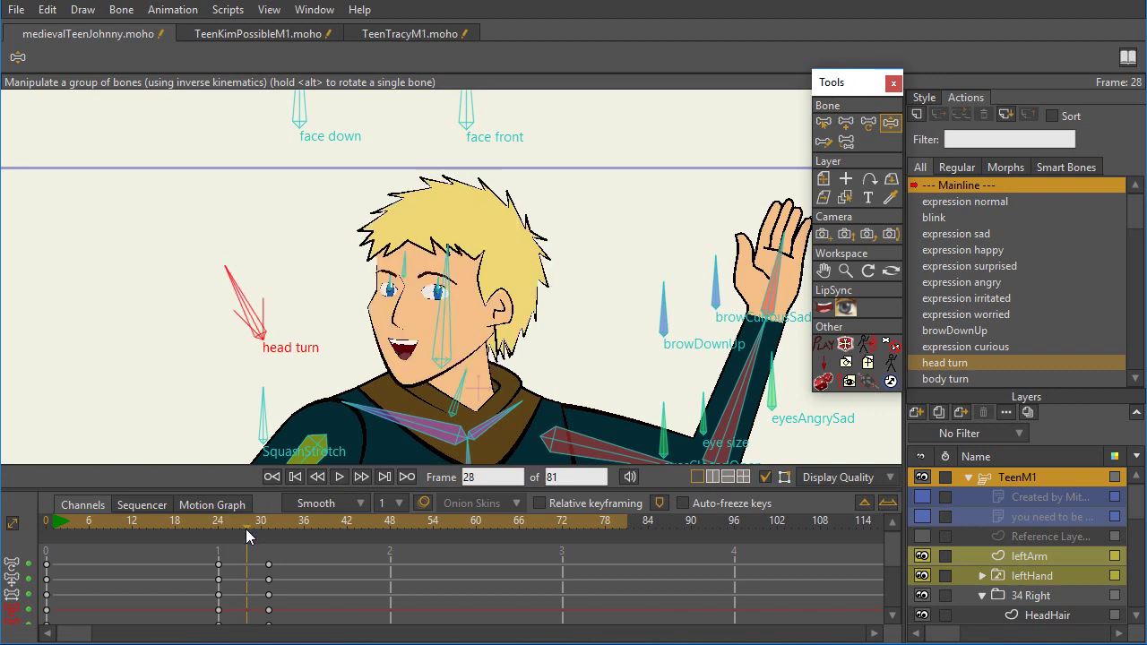
click(240, 529)
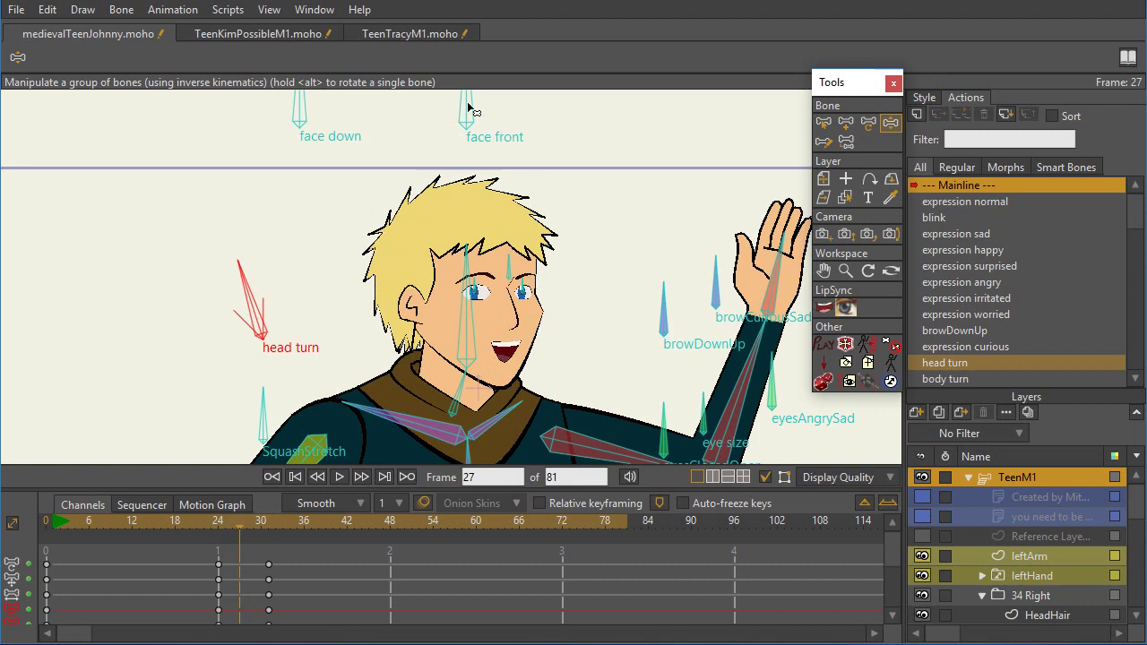
drag(468, 108, 448, 123)
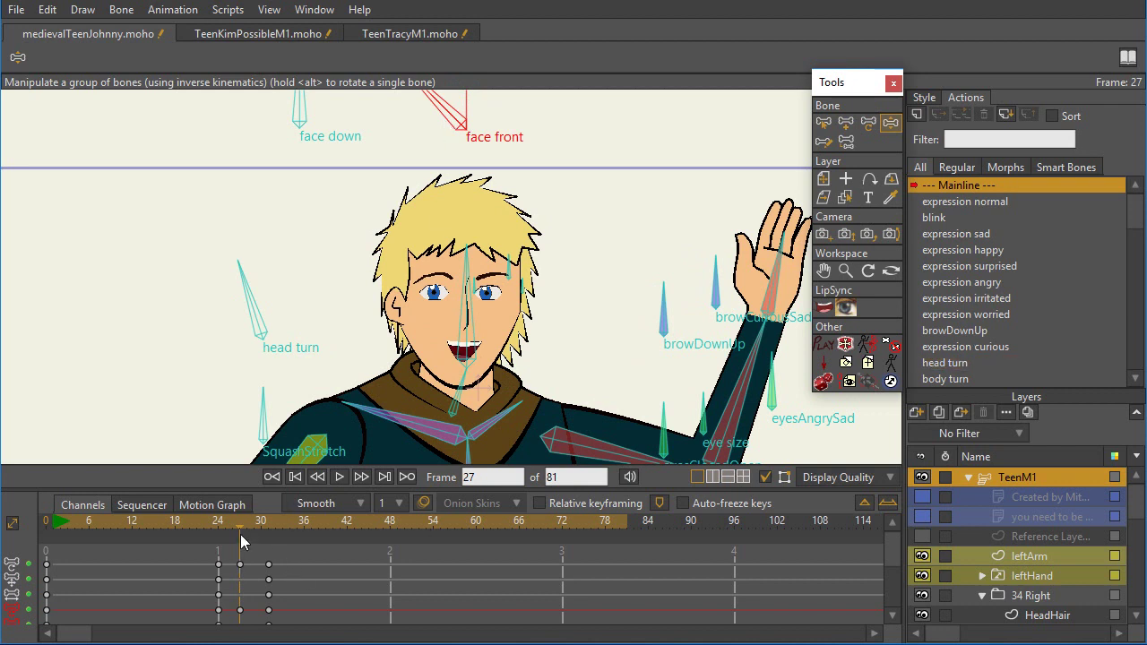
- Rotate the face down bone at frame 27 to dip the face, and scrub through the head turn to review it
mouse_move(245, 530)
mouse_down()
mouse_move(282, 538)
mouse_move(225, 540)
mouse_move(272, 536)
mouse_move(235, 532)
mouse_up()
click(243, 532)
click(243, 532)
click(249, 532)
click(240, 532)
drag(302, 106, 291, 112)
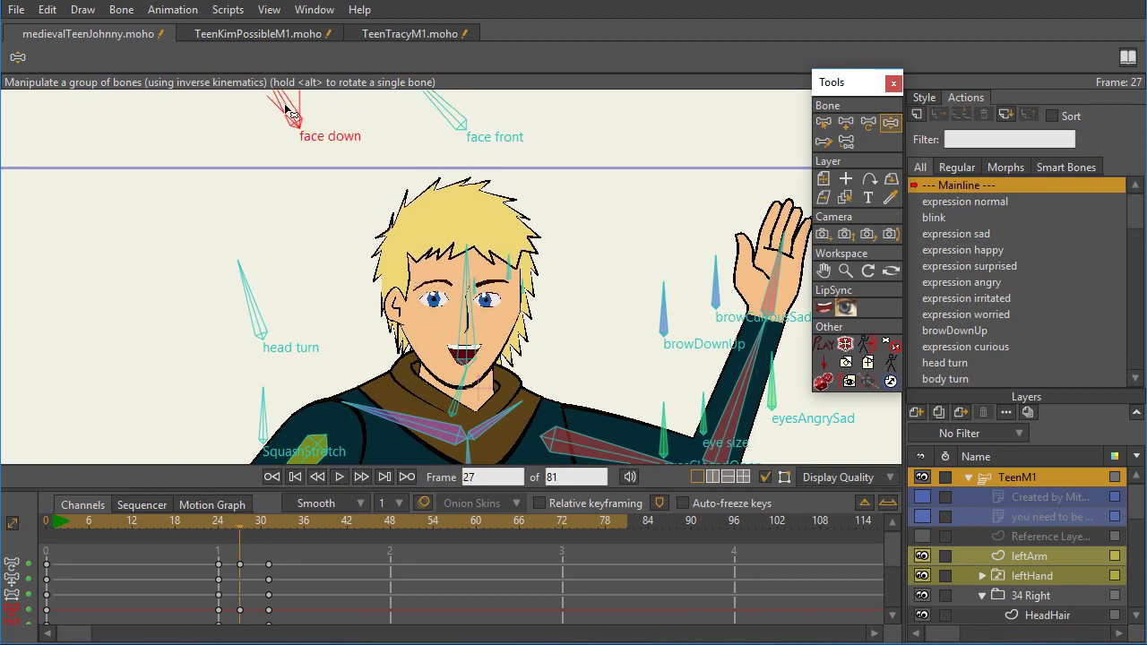
click(240, 531)
click(277, 531)
drag(277, 530, 240, 532)
- Open the head turn bone's action for editing at frame 0
double_click(297, 298)
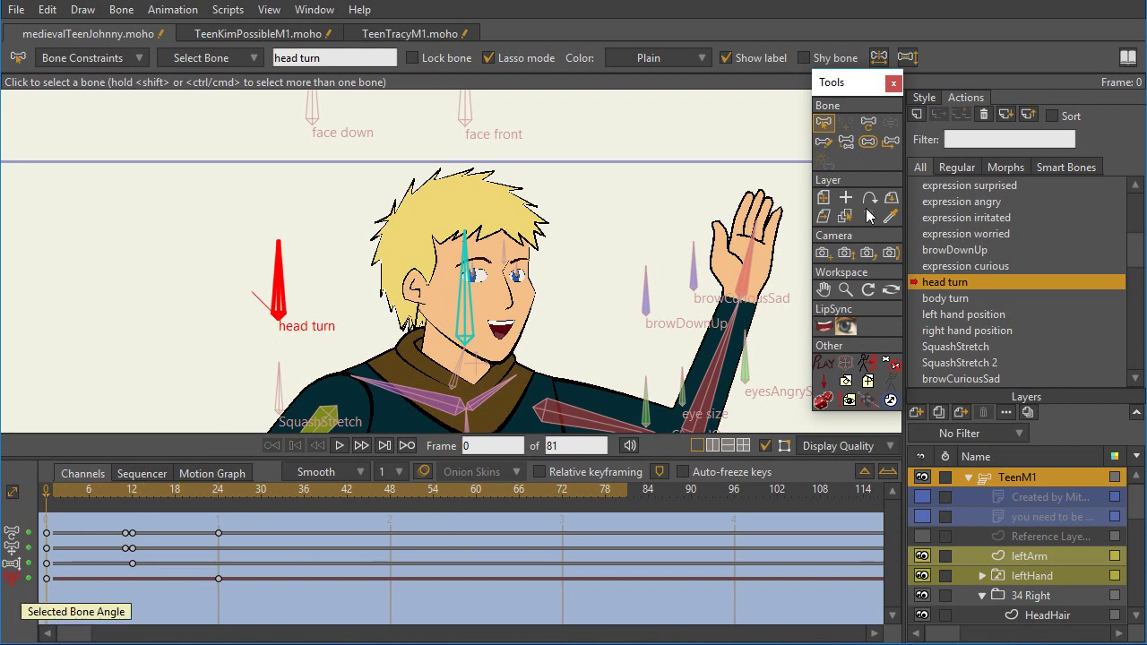
- Select the head bone and scrub the head turn action around frame 12 to examine how its keys switch the head's side
click(470, 257)
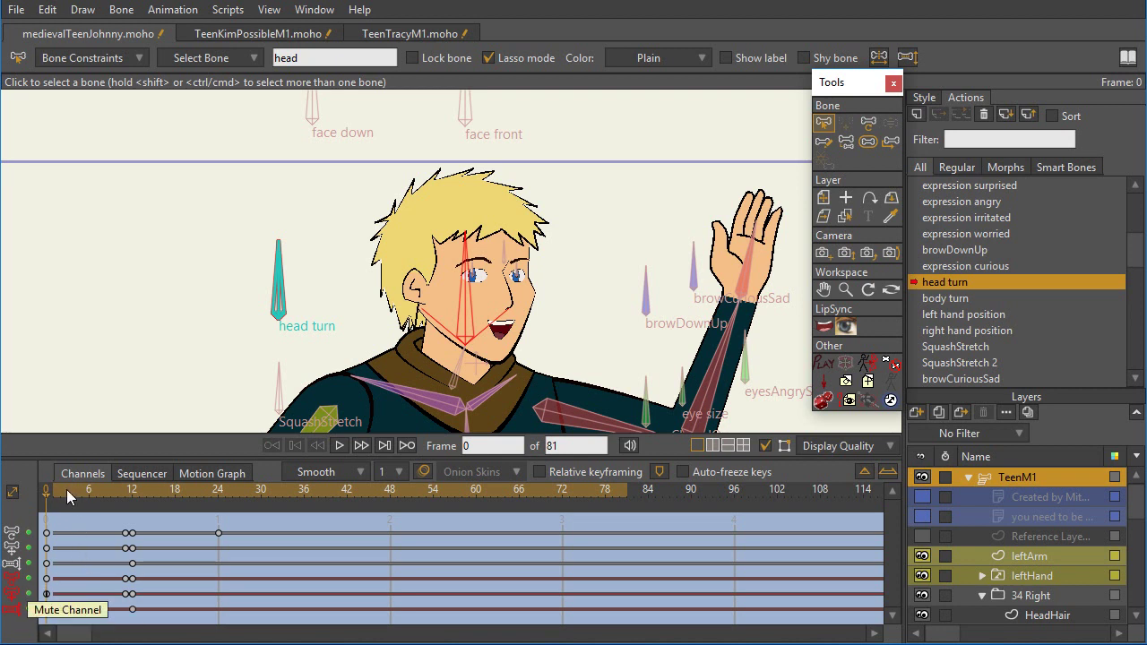
drag(68, 499, 141, 510)
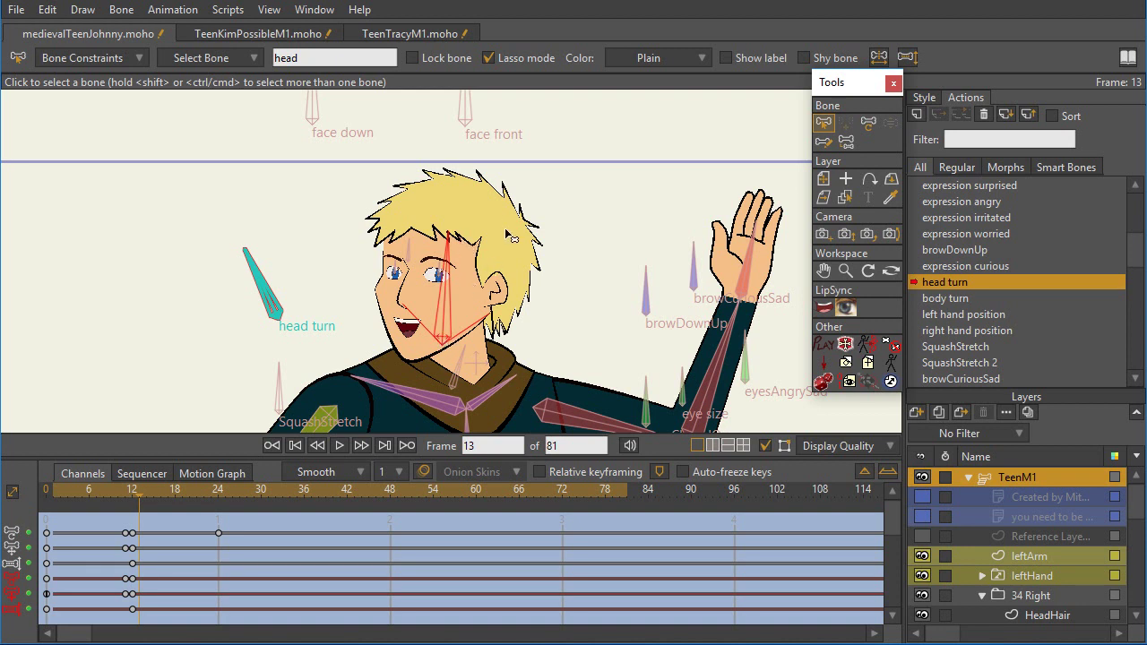
click(120, 491)
click(136, 491)
- Select the Torso layer and scrub the head turn action between frames 10 and 16 to examine its point motion
scroll(1071, 580, down, 5)
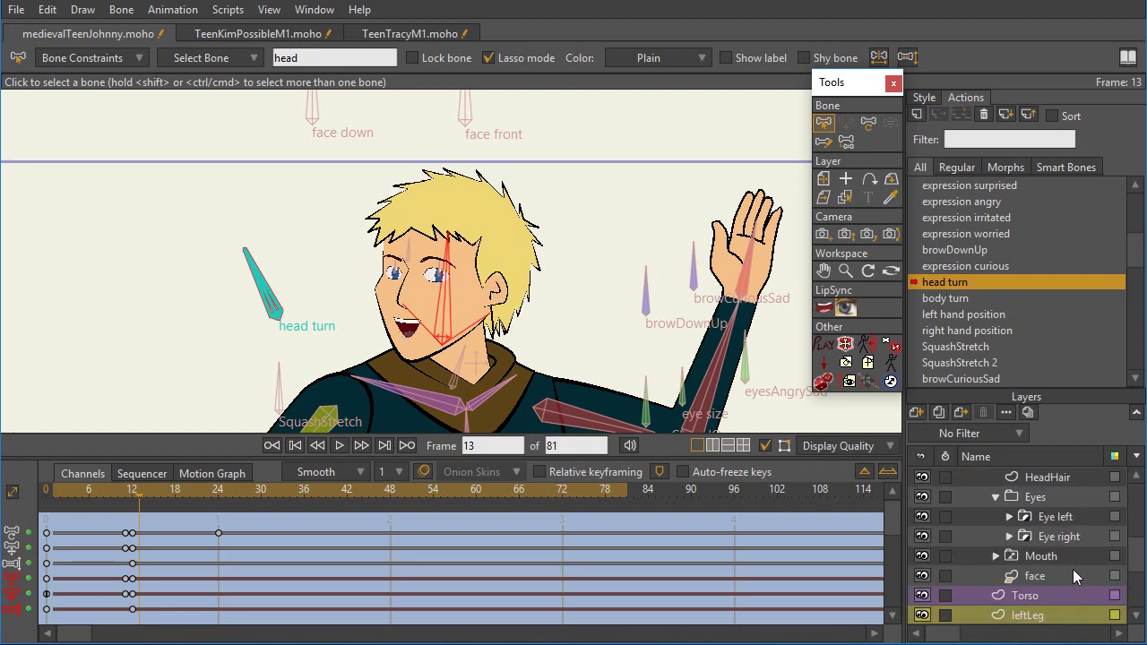
click(1070, 552)
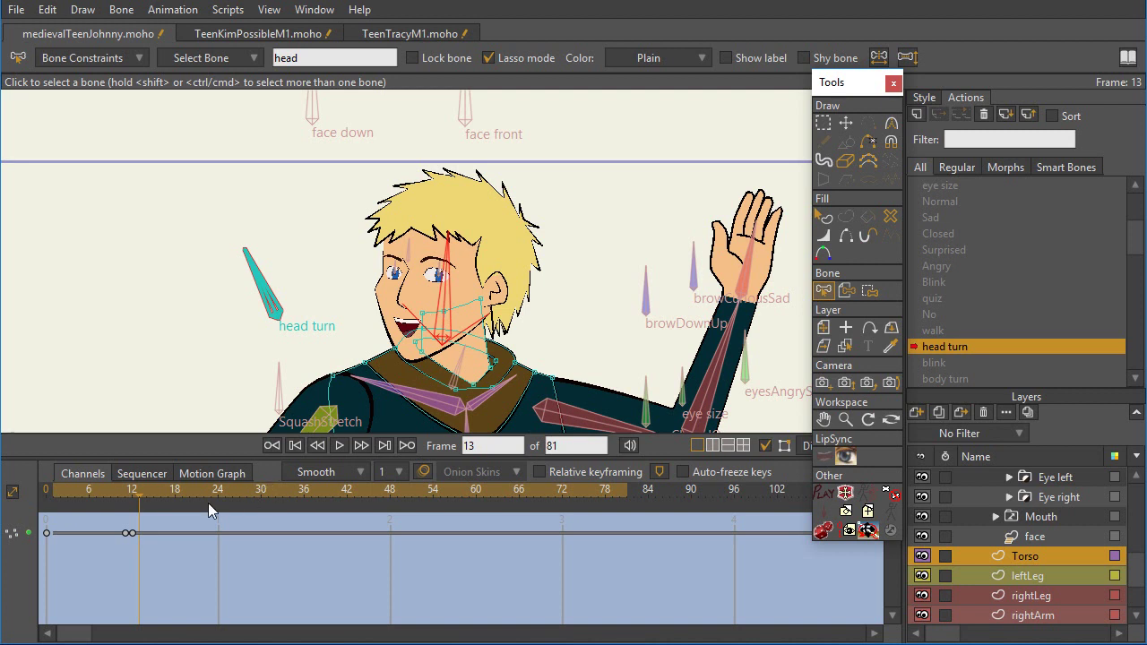
click(129, 495)
drag(129, 500, 118, 498)
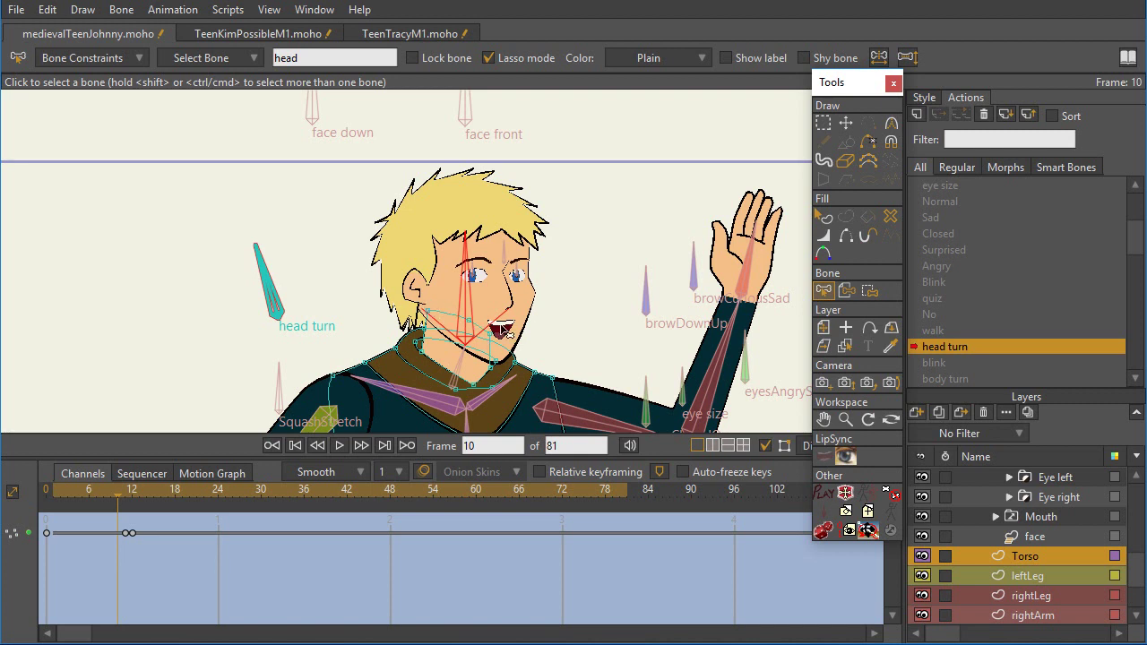
drag(119, 497, 160, 492)
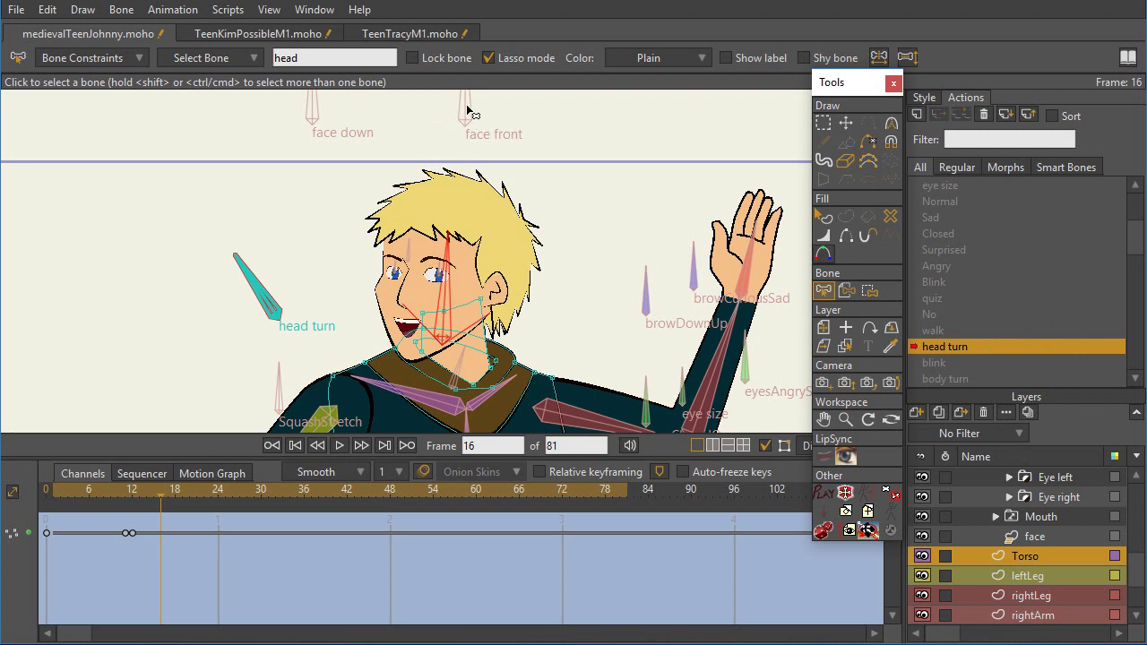
- Open the face front action for editing and select the TeenM1 bone layer
scroll(1062, 264, down, 3)
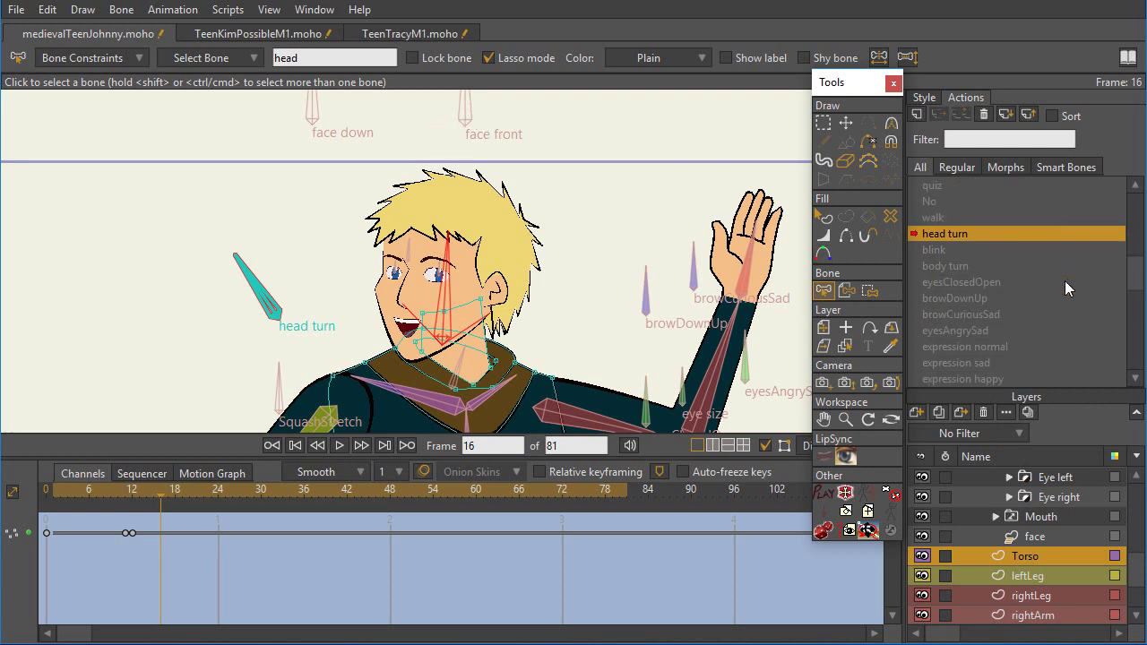
scroll(1061, 282, down, 5)
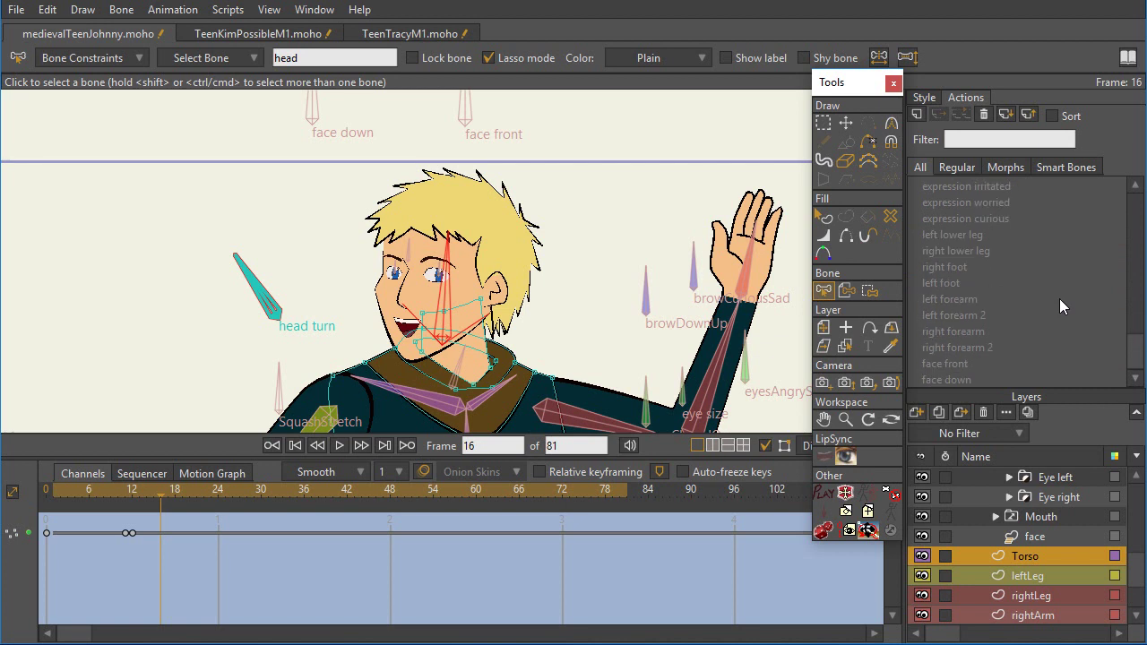
double_click(937, 365)
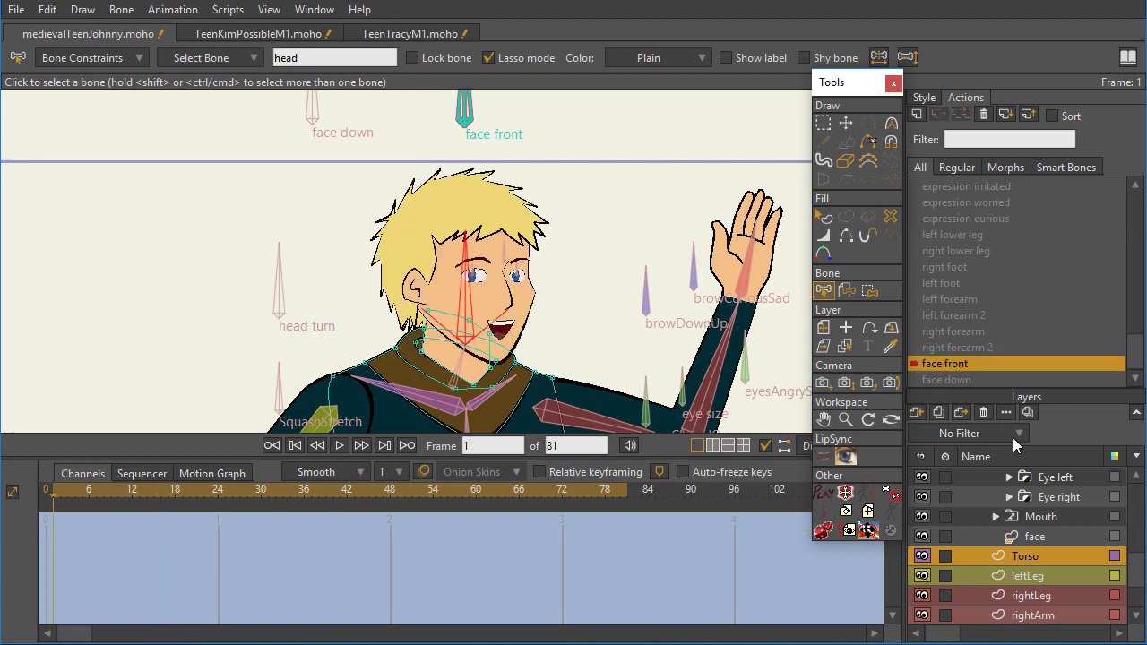
scroll(1120, 506, up, 5)
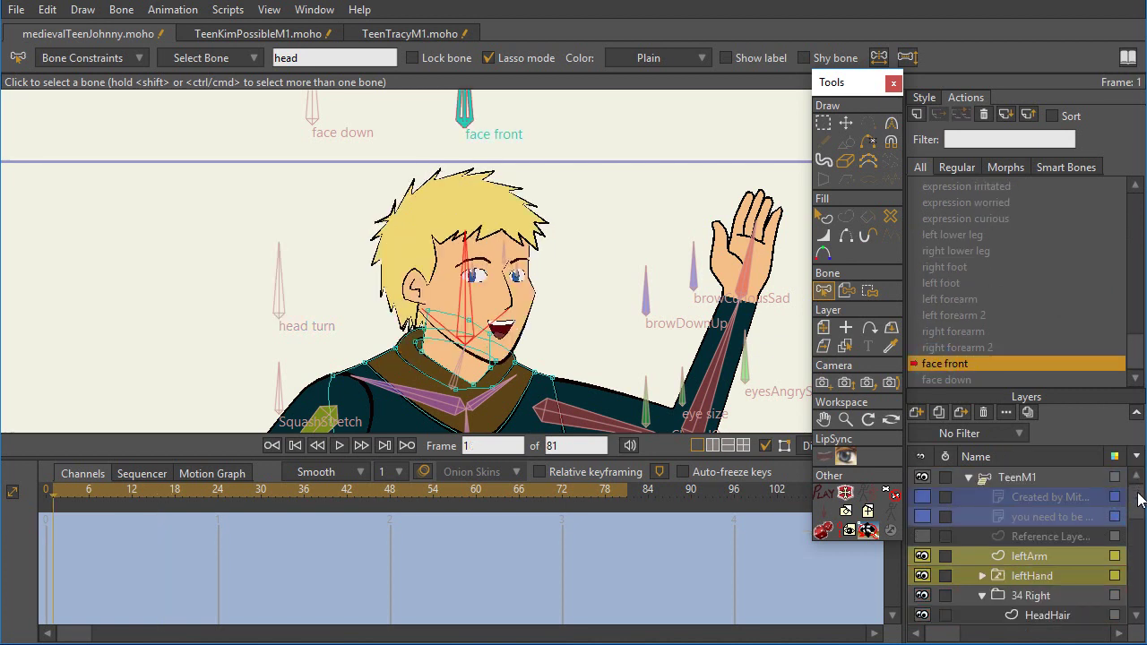
click(1038, 477)
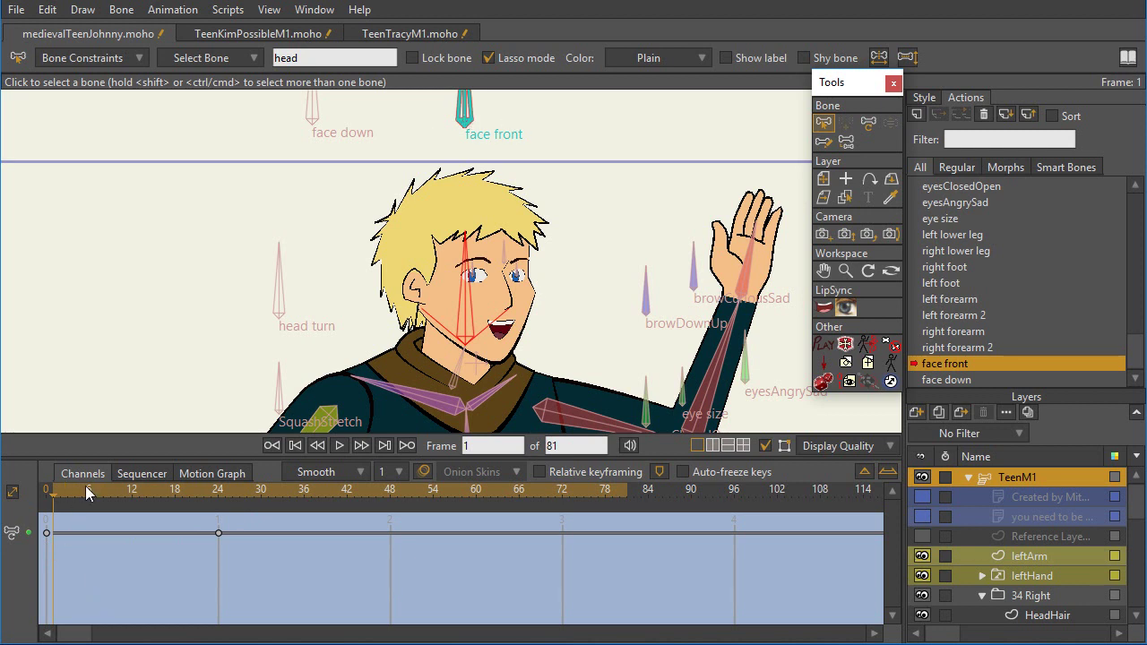
- Scrub the face front action up to its key at frame 24 and back to frame 13 to review the turn
drag(91, 483, 206, 503)
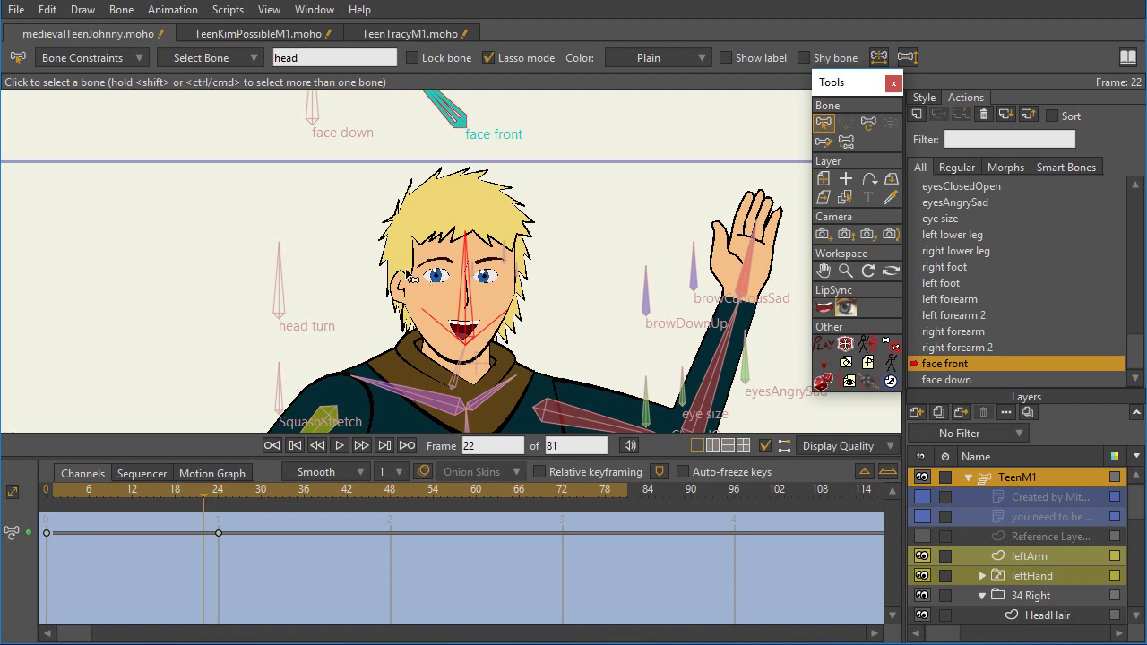
click(218, 493)
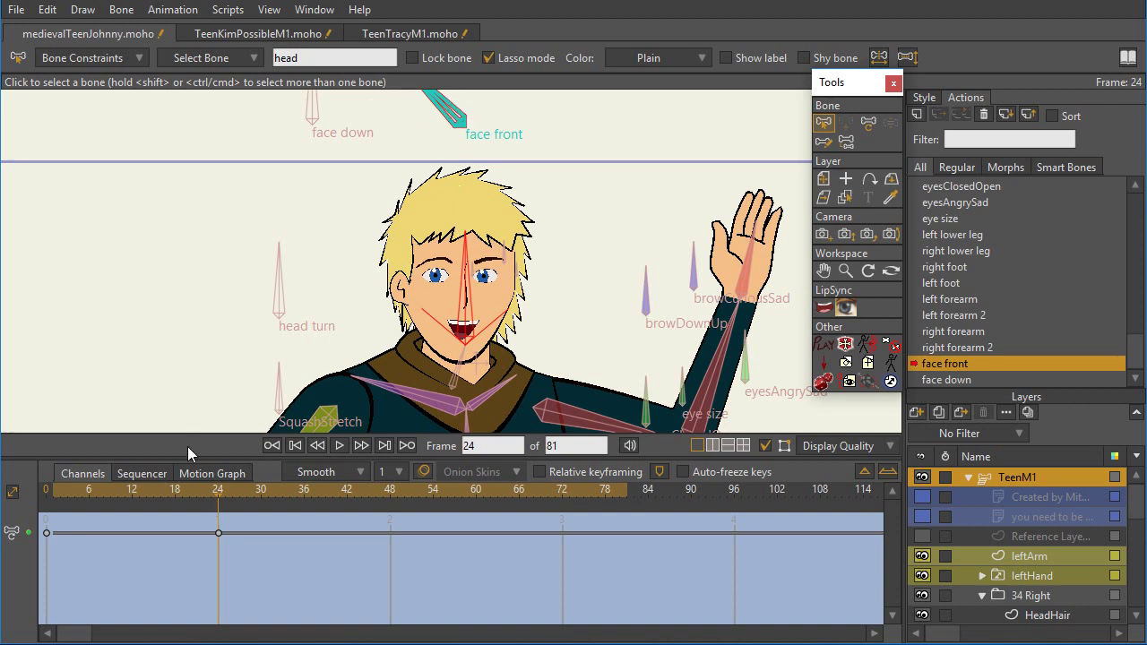
drag(218, 499, 153, 499)
drag(174, 509, 218, 499)
click(139, 499)
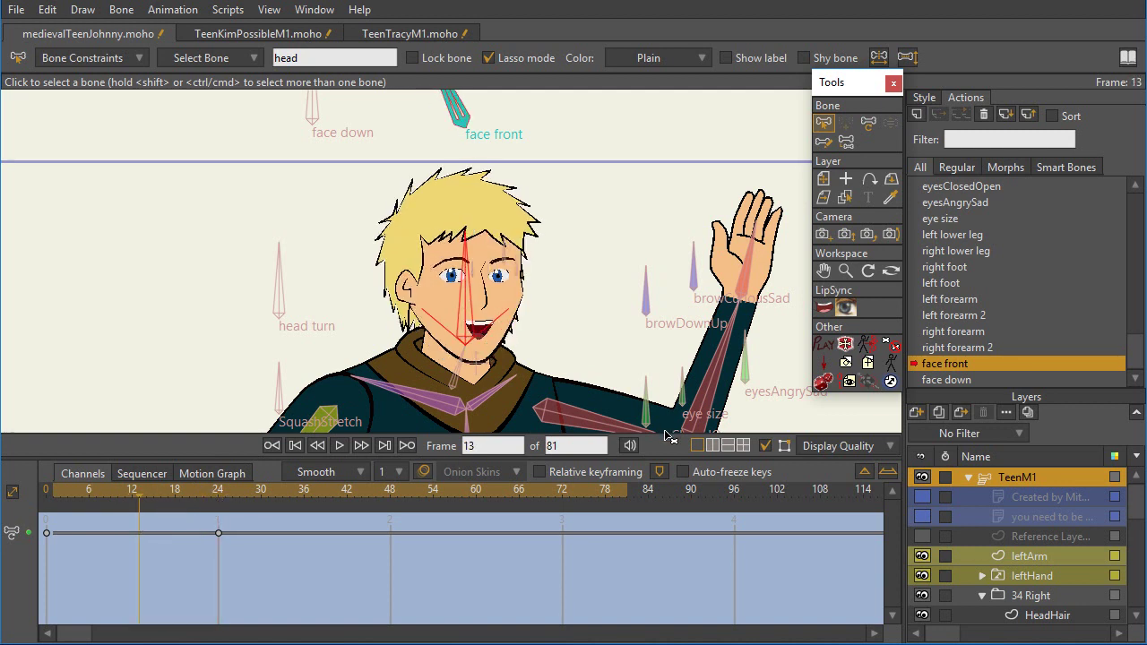
- Select the HeadHair layer in the 34 Right group and hide it
scroll(1083, 573, down, 2)
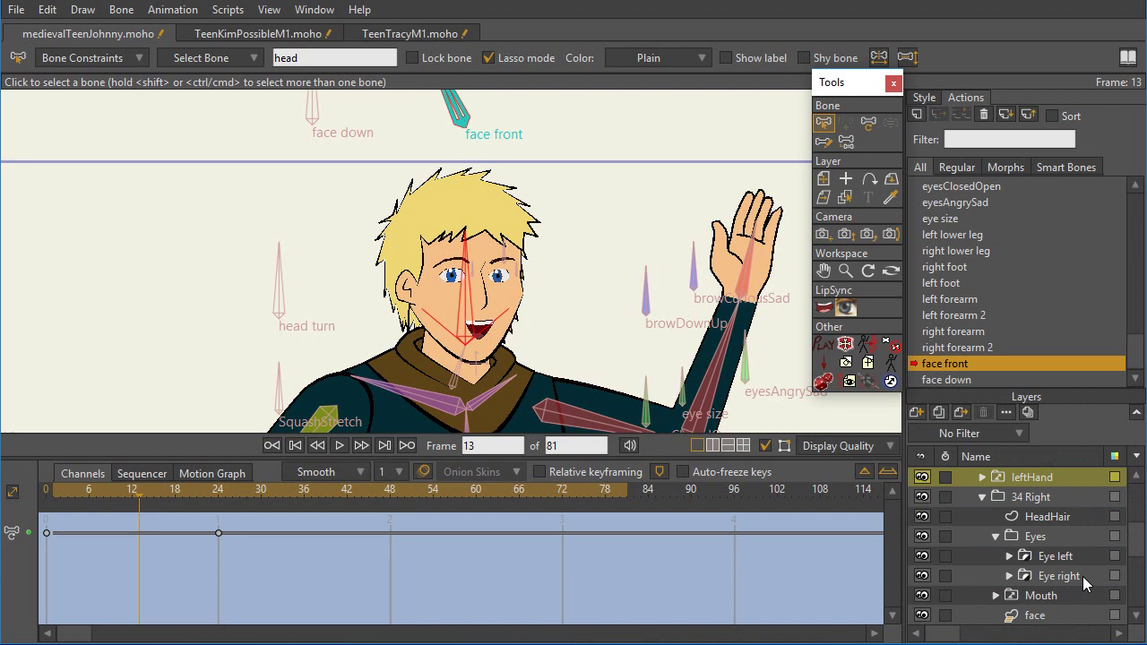
scroll(1079, 565, down, 1)
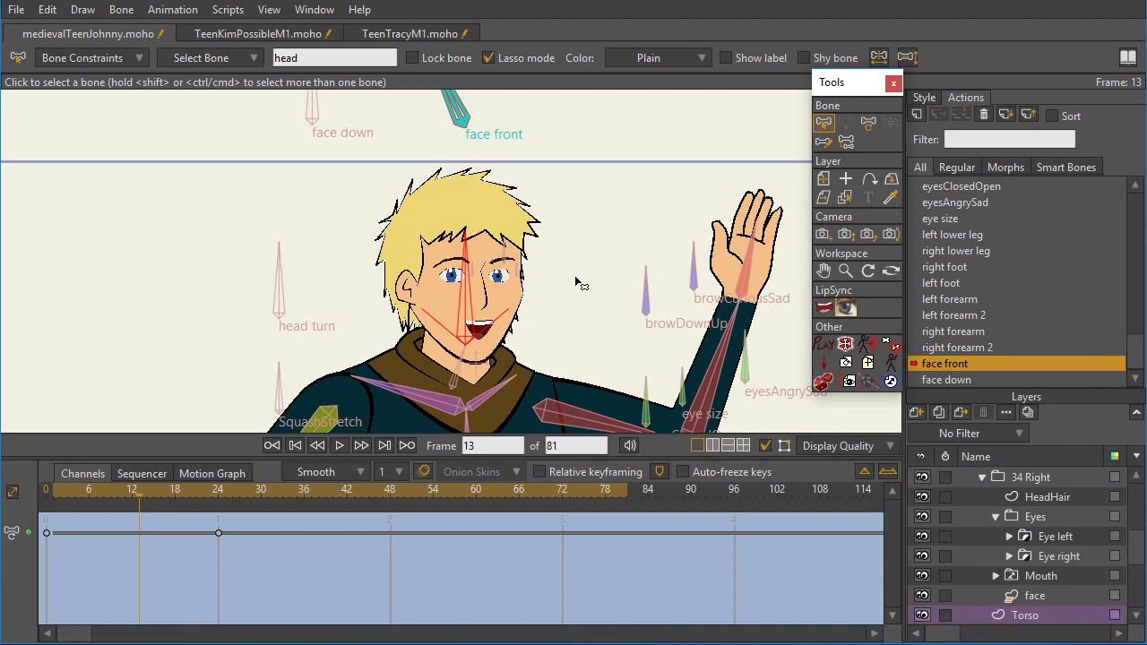
click(1047, 497)
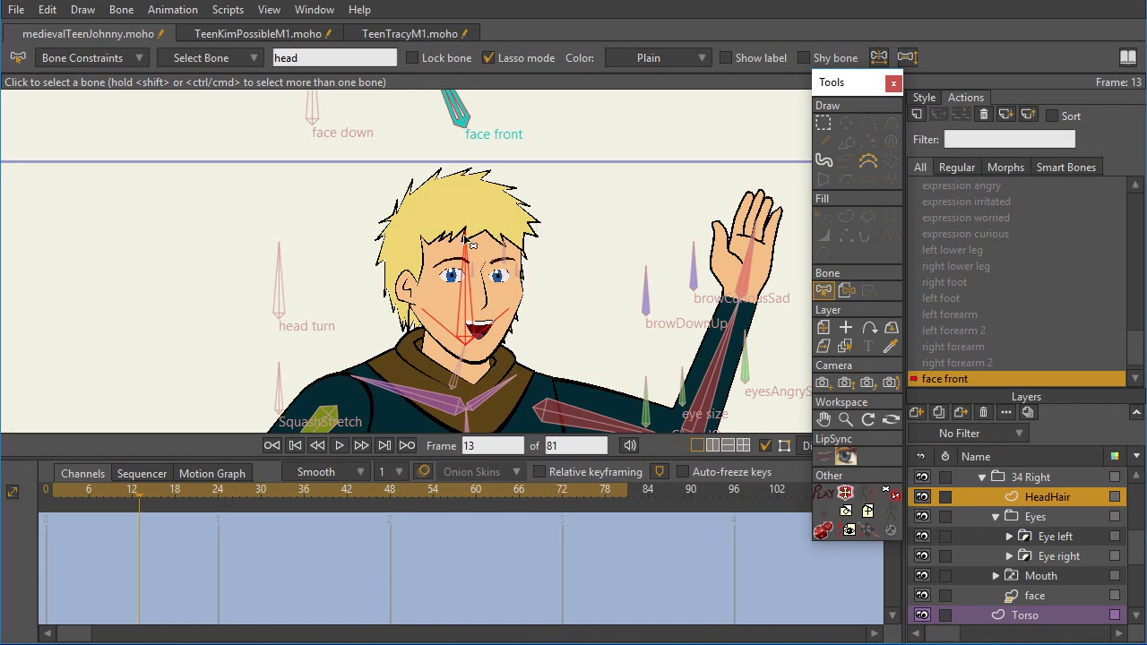
click(923, 498)
- Select the face layer to inspect its face front keys, and scrub the action to frame 22
scroll(1066, 520, down, 1)
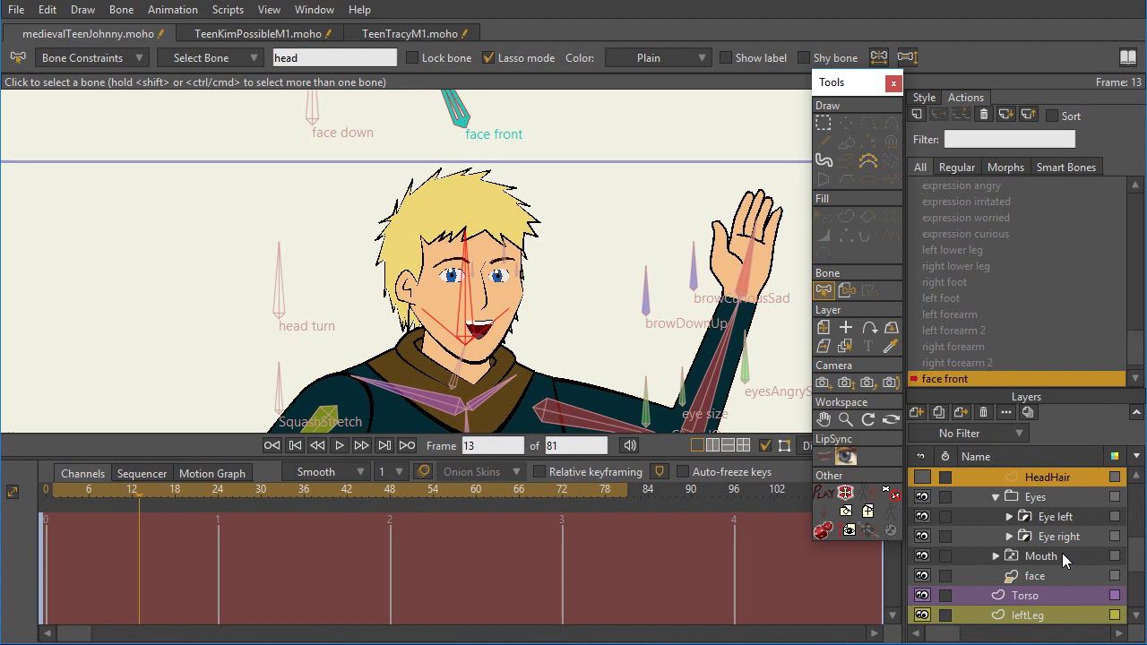
scroll(1062, 553, down, 3)
click(1037, 517)
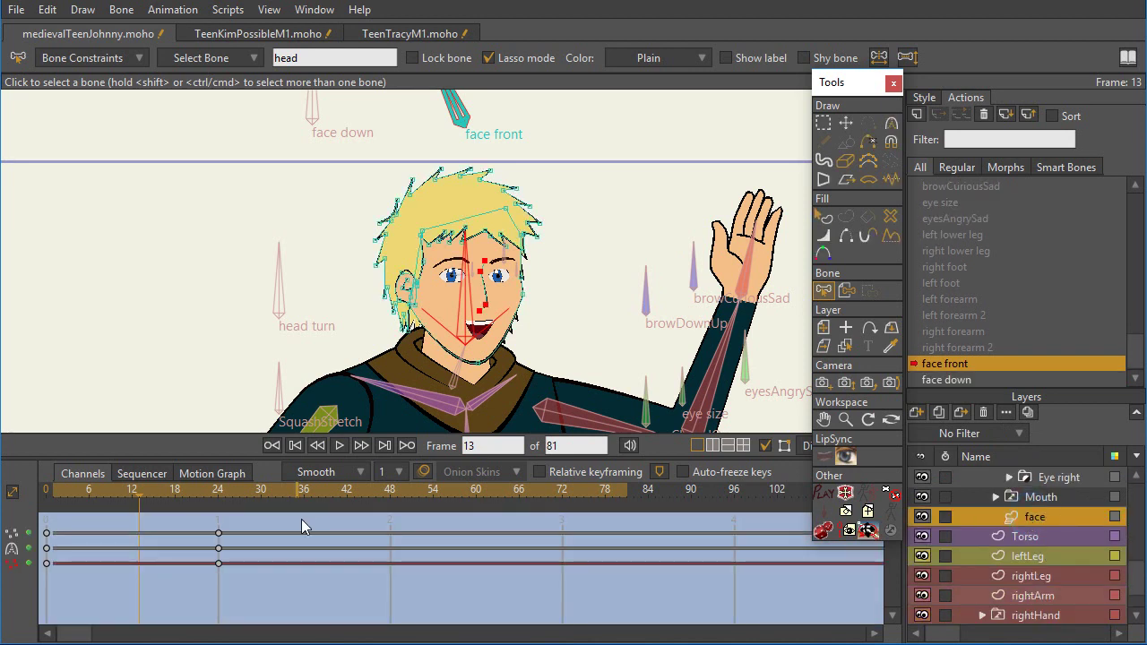
scroll(1066, 502, up, 4)
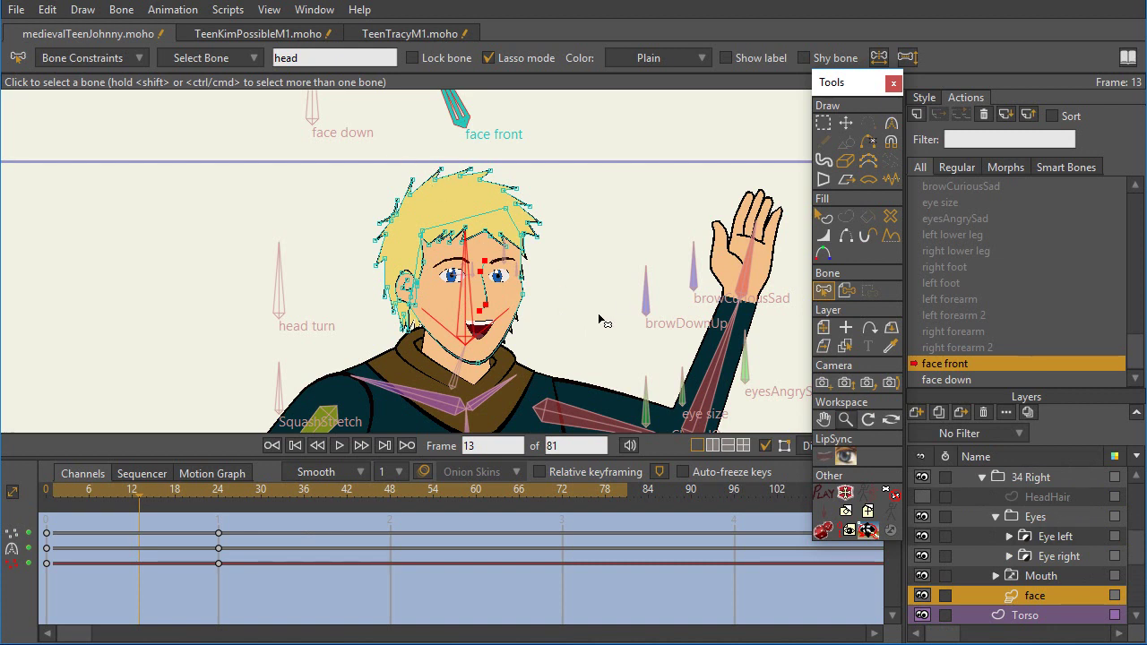
scroll(1061, 582, down, 5)
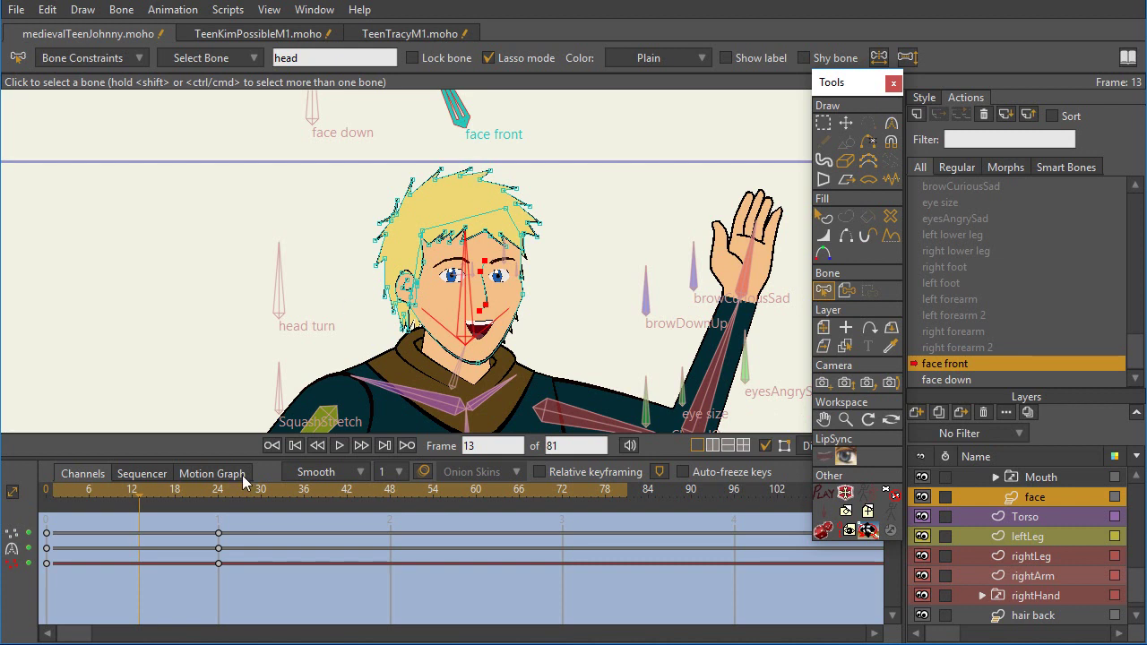
drag(137, 486, 203, 486)
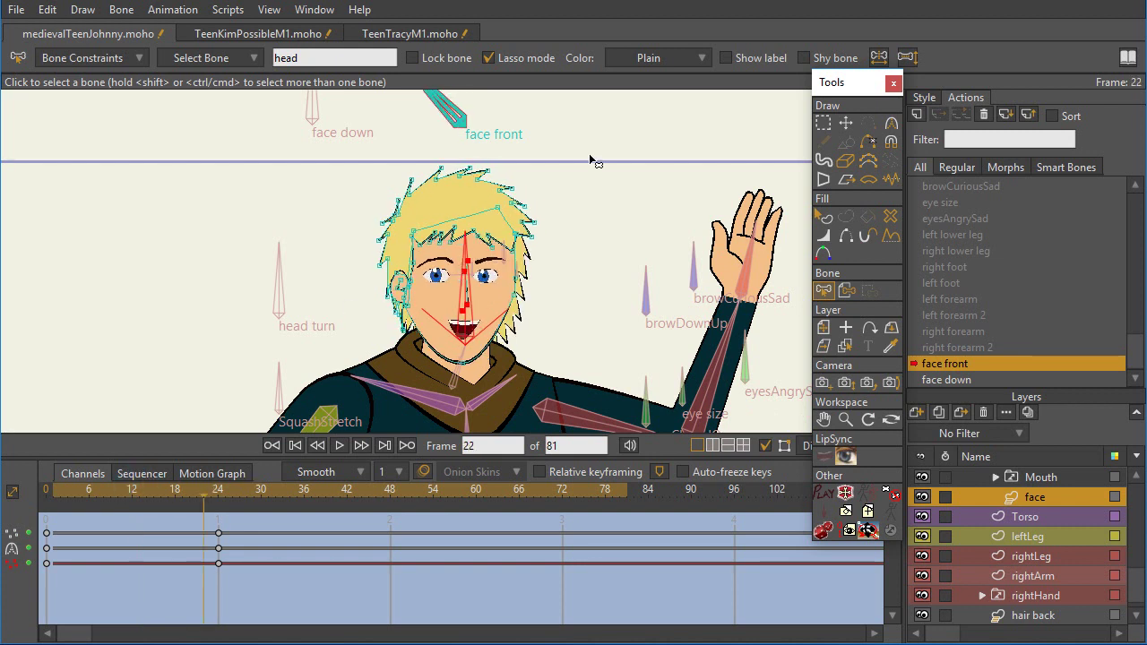
- Select the front hair shape on the face layer with Transform Points, and inspect the hair back layer's points
click(822, 123)
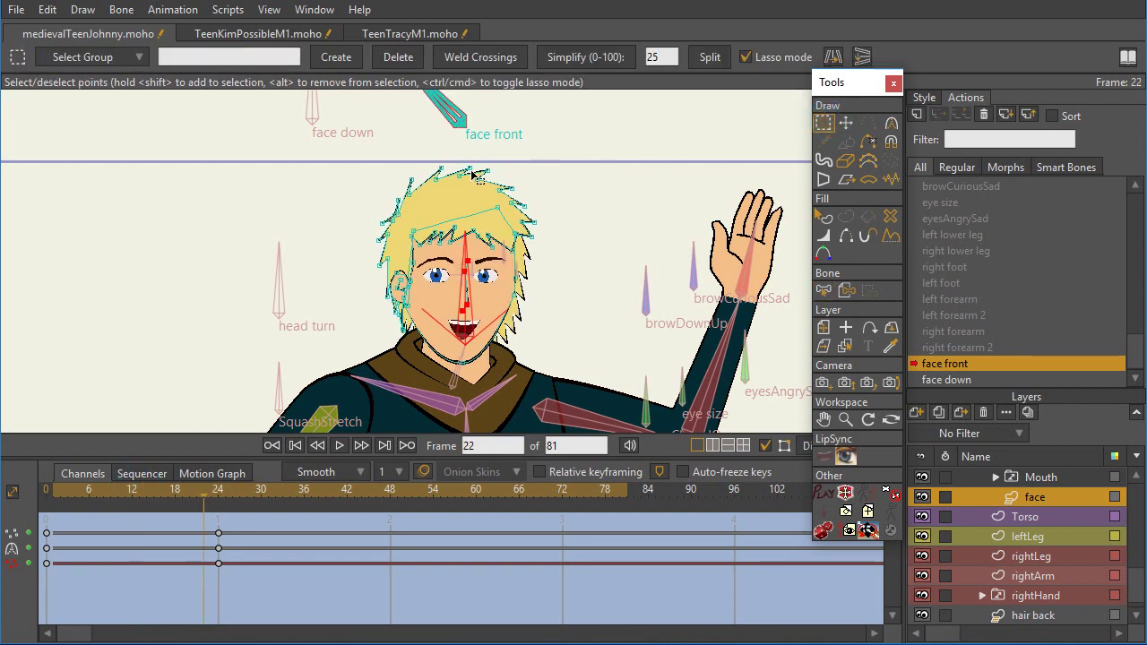
double_click(471, 175)
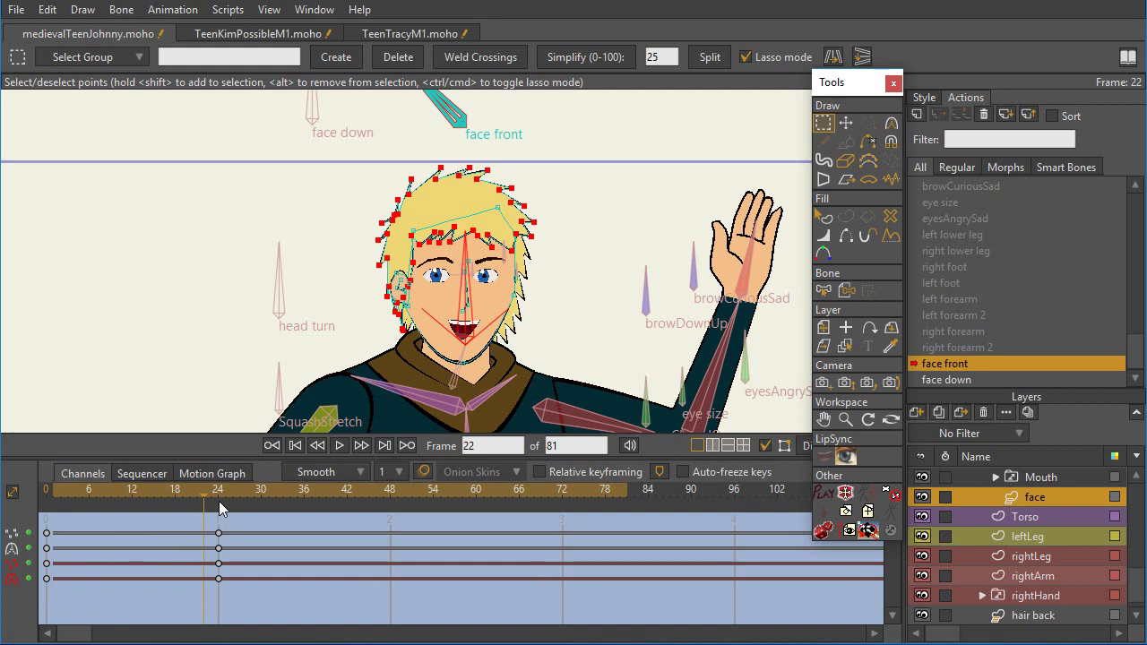
click(845, 128)
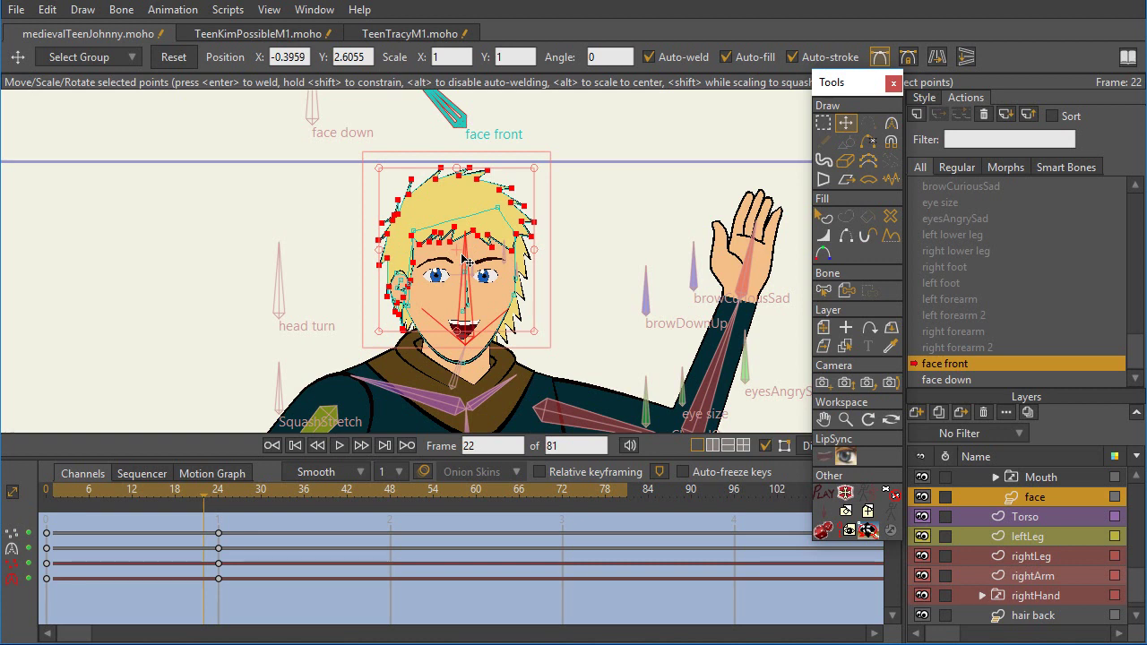
scroll(1022, 578, down, 1)
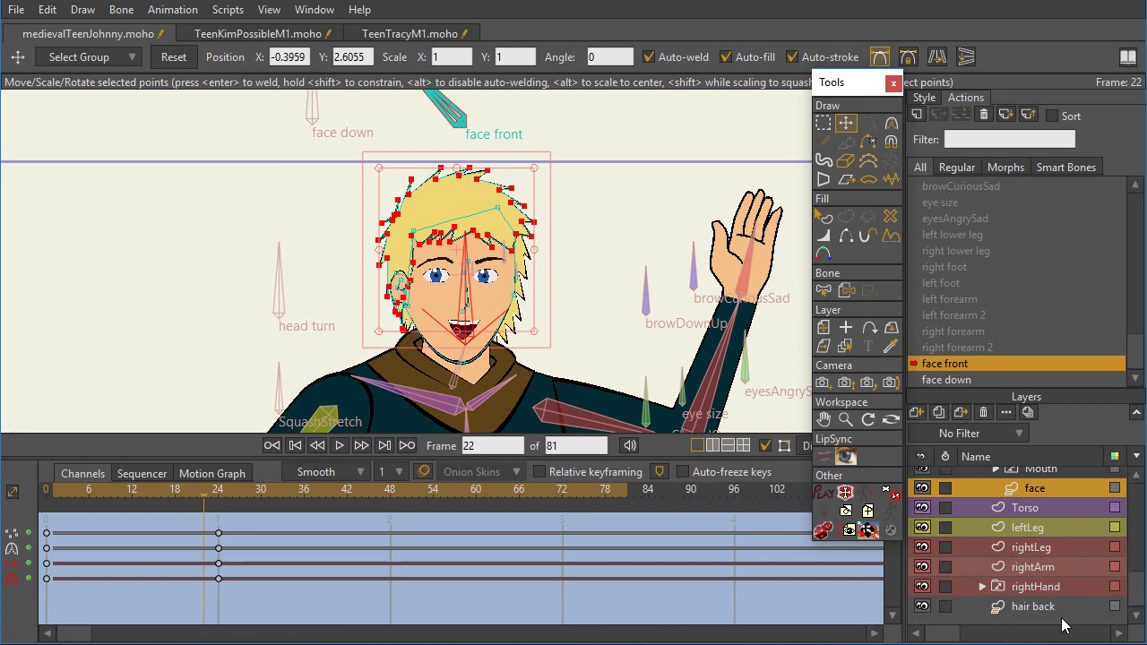
click(1057, 609)
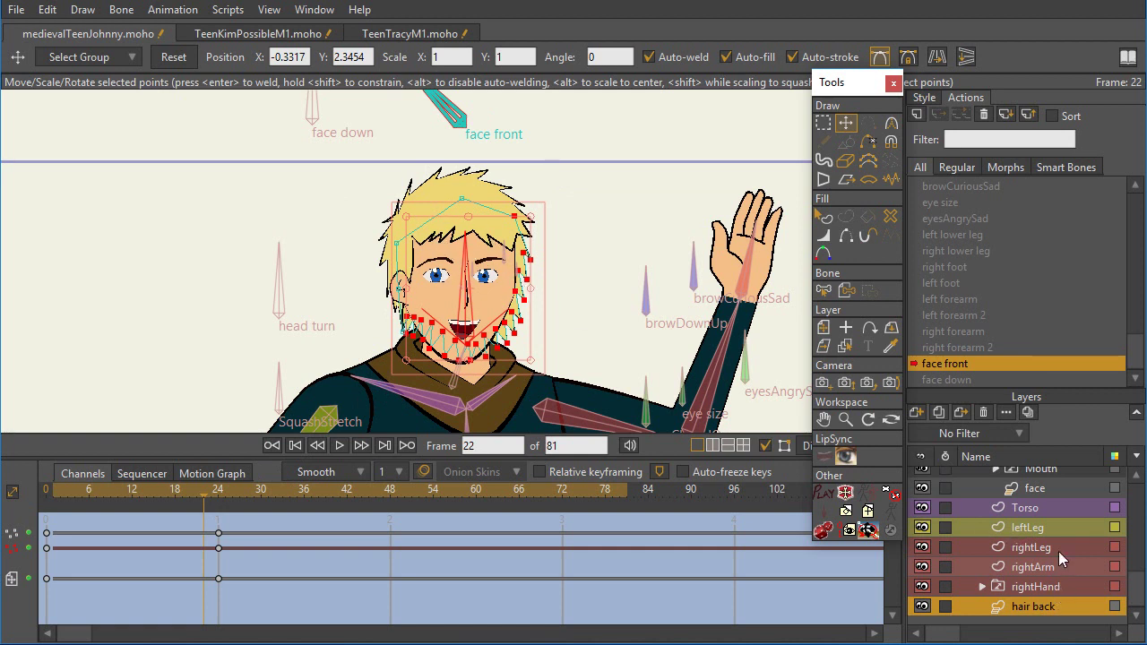
- Select the face outline's points on the face layer and scrub the action between frames 28 and 4 to examine their movement
click(1035, 487)
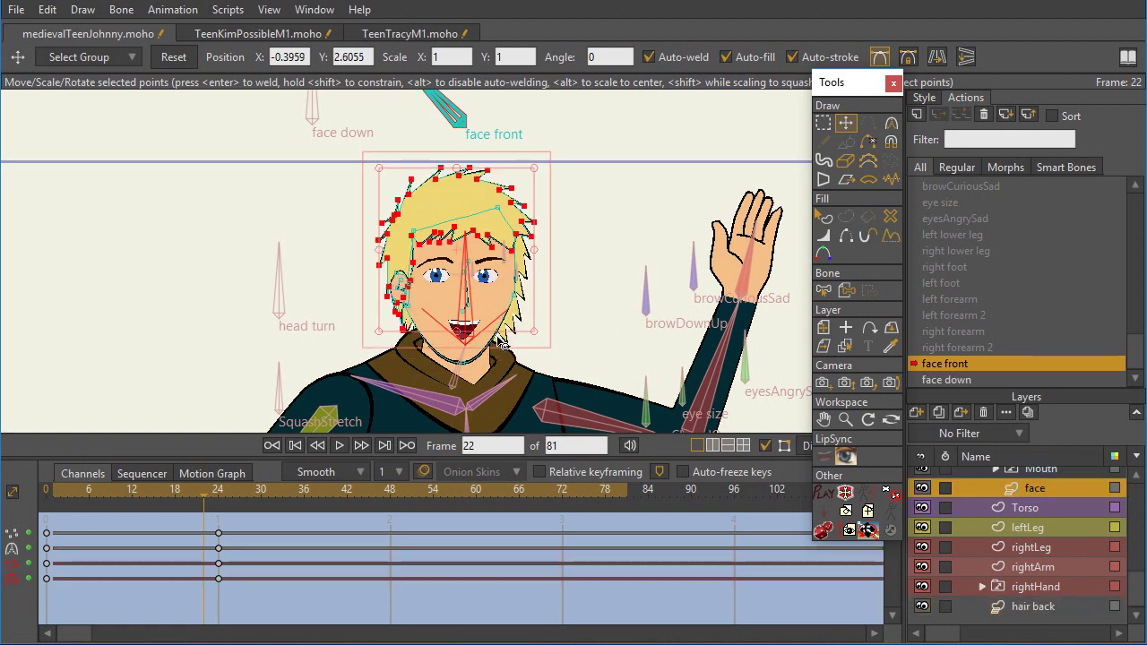
click(824, 123)
mouse_move(529, 328)
mouse_down()
mouse_move(489, 303)
mouse_move(502, 329)
mouse_up()
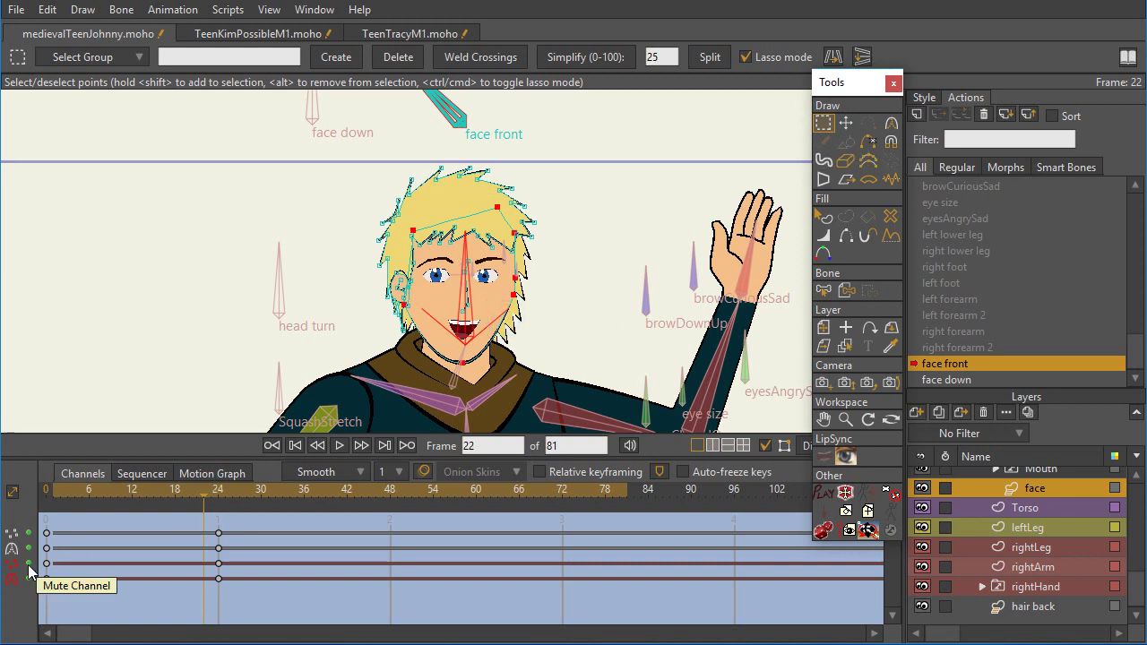
drag(204, 490, 245, 503)
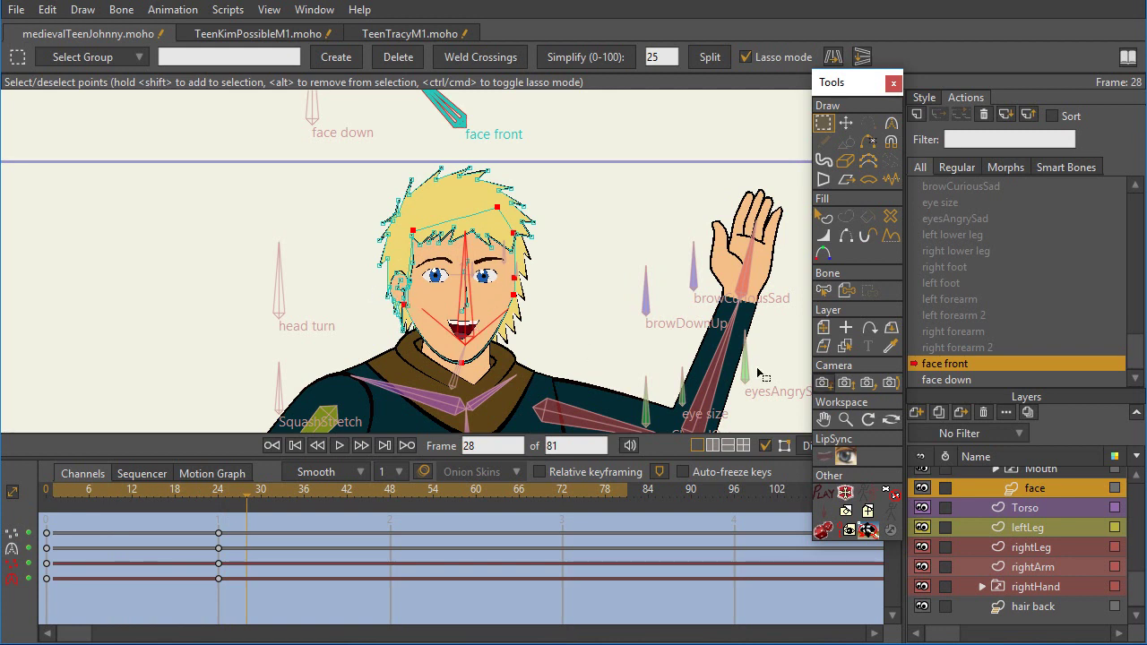
drag(220, 492, 74, 502)
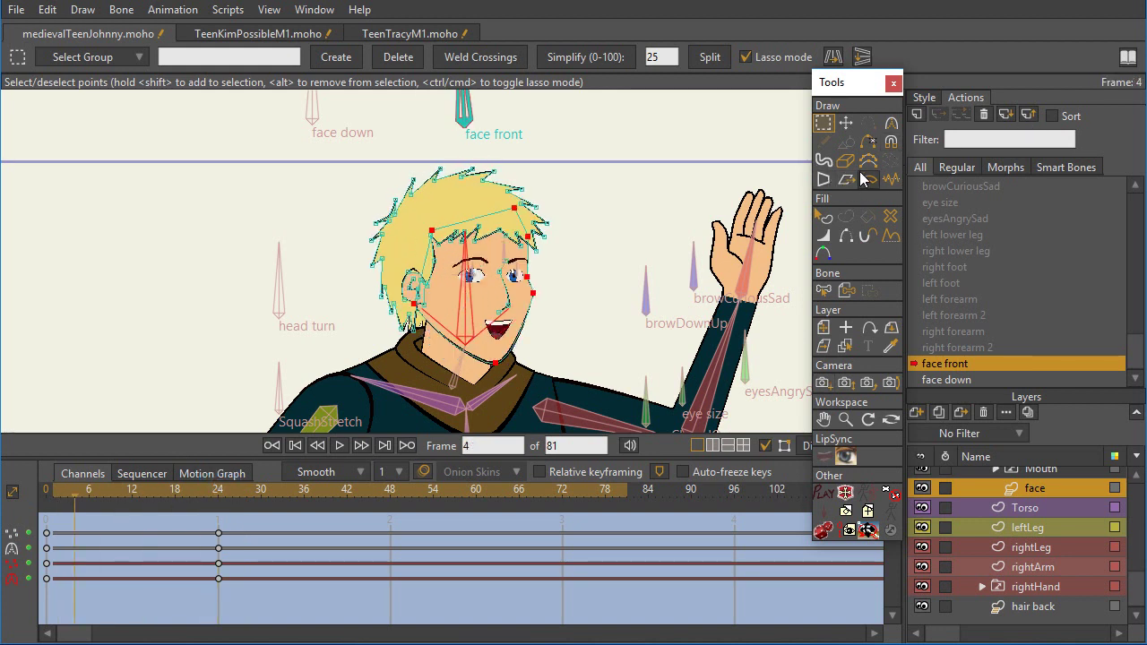
- Activate Transform Points on the face outline, preview the face front action from its start, and stop at the frame 24 key
key(t)
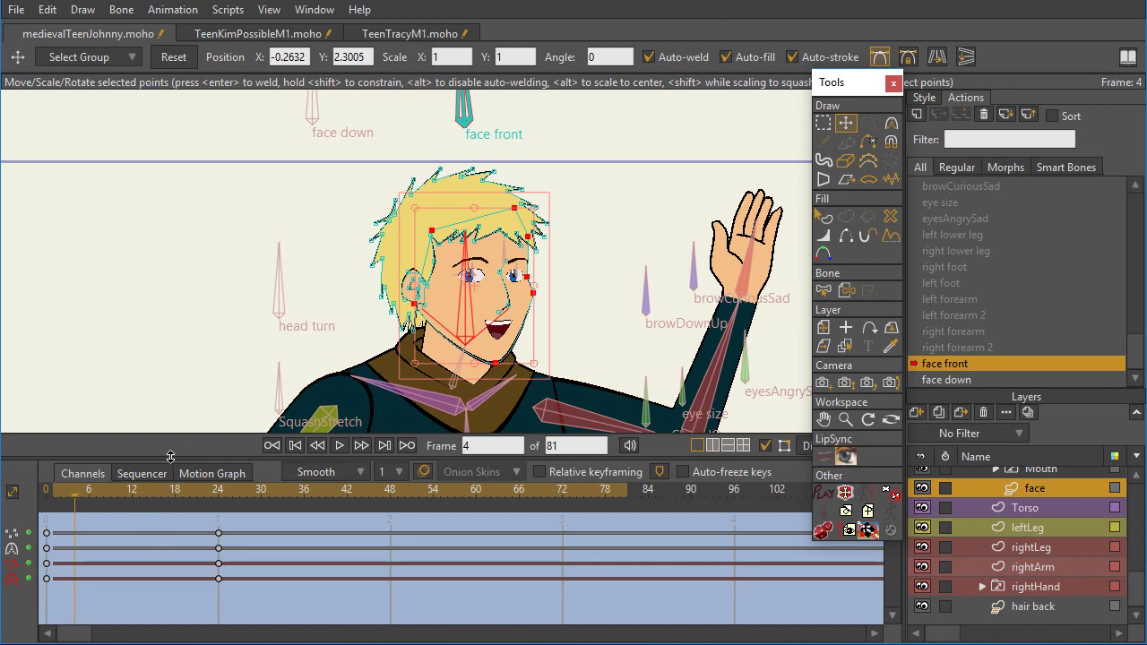
drag(88, 491, 51, 530)
key(space)
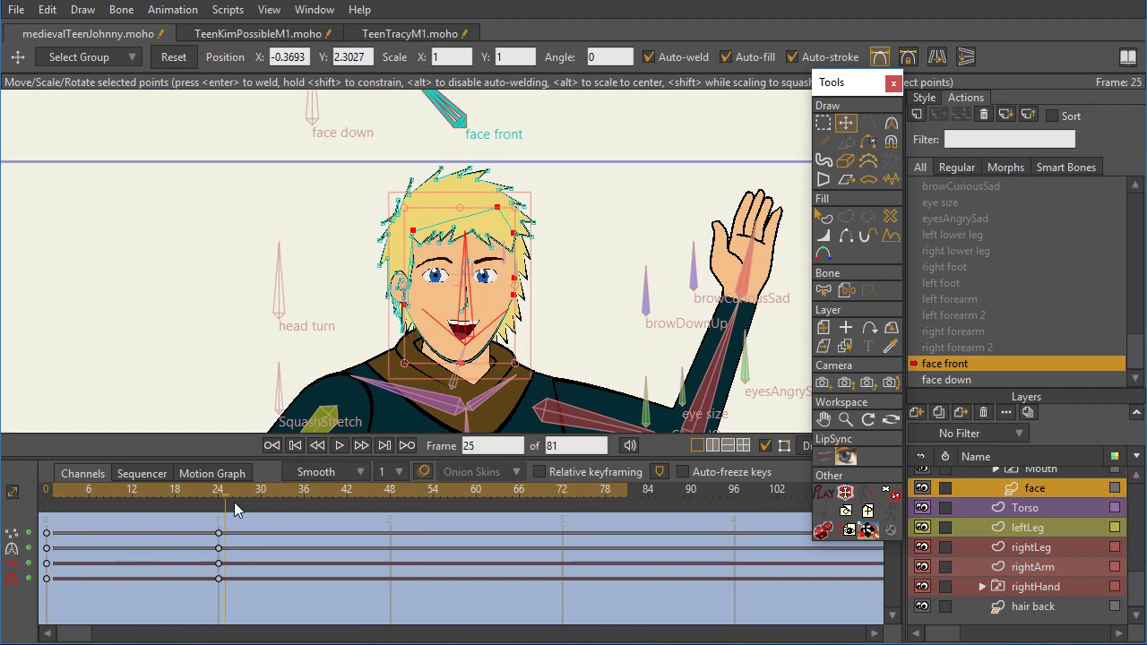
key(space)
click(208, 510)
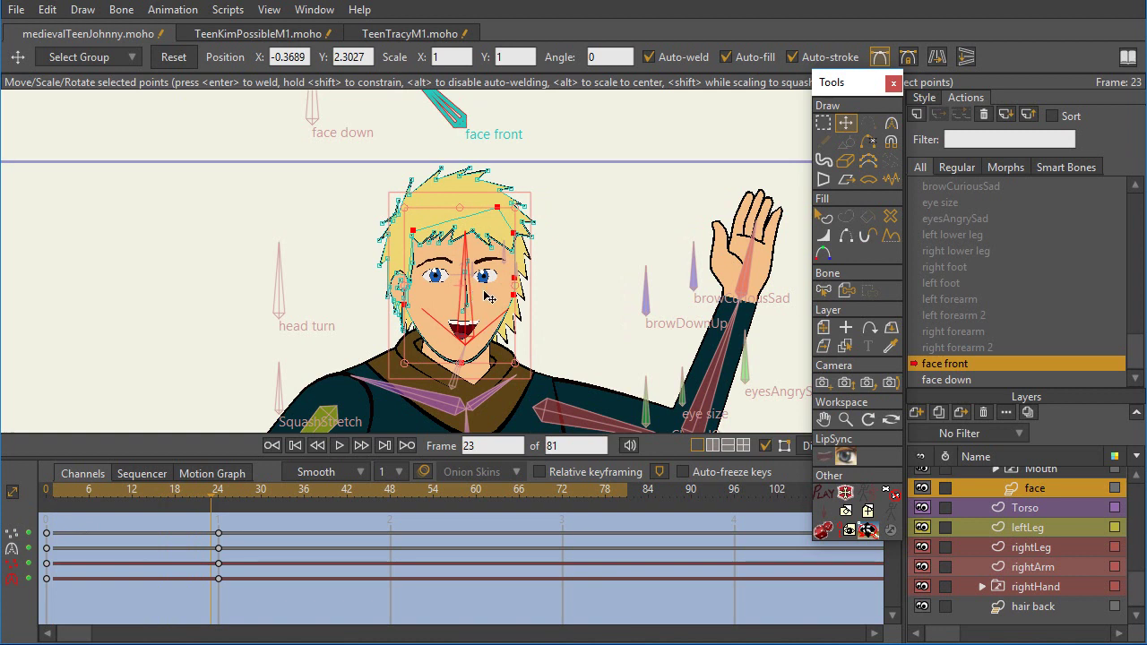
click(217, 493)
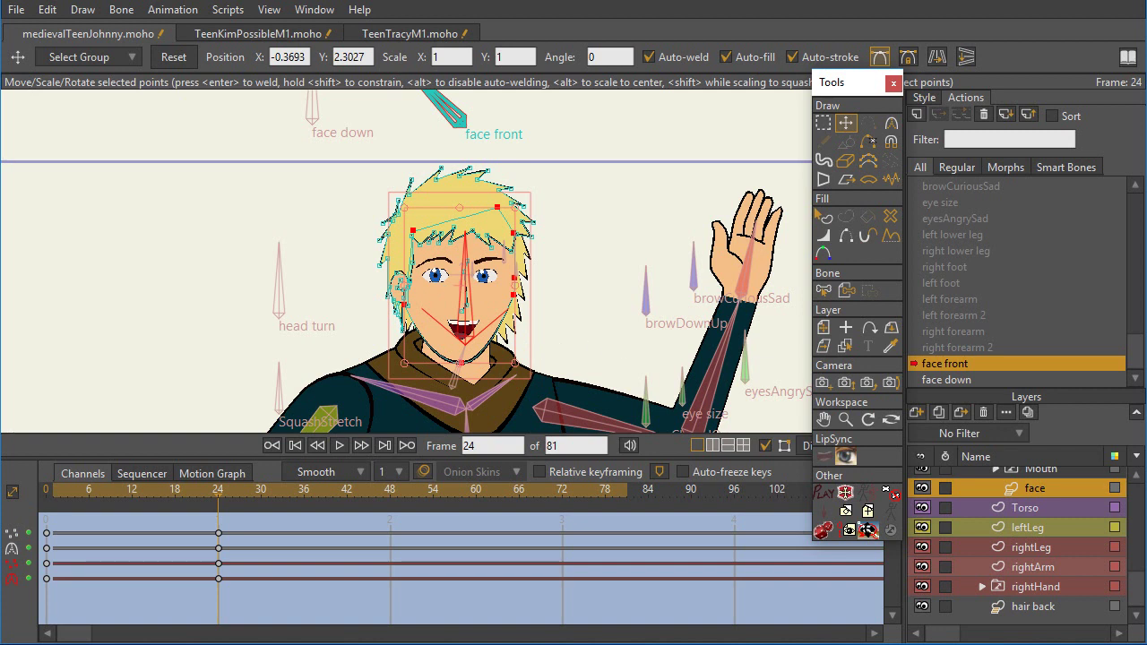
- Inspect the face front keys of the Mouth layer and the Eyes group at frame 24
scroll(1042, 551, up, 3)
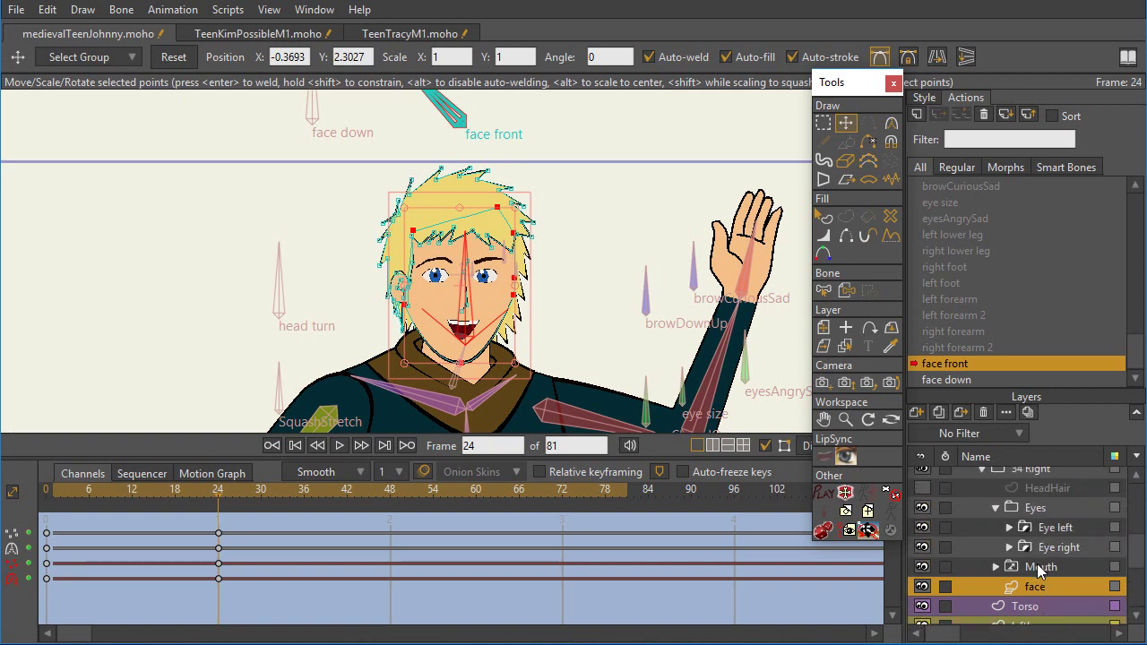
click(1044, 566)
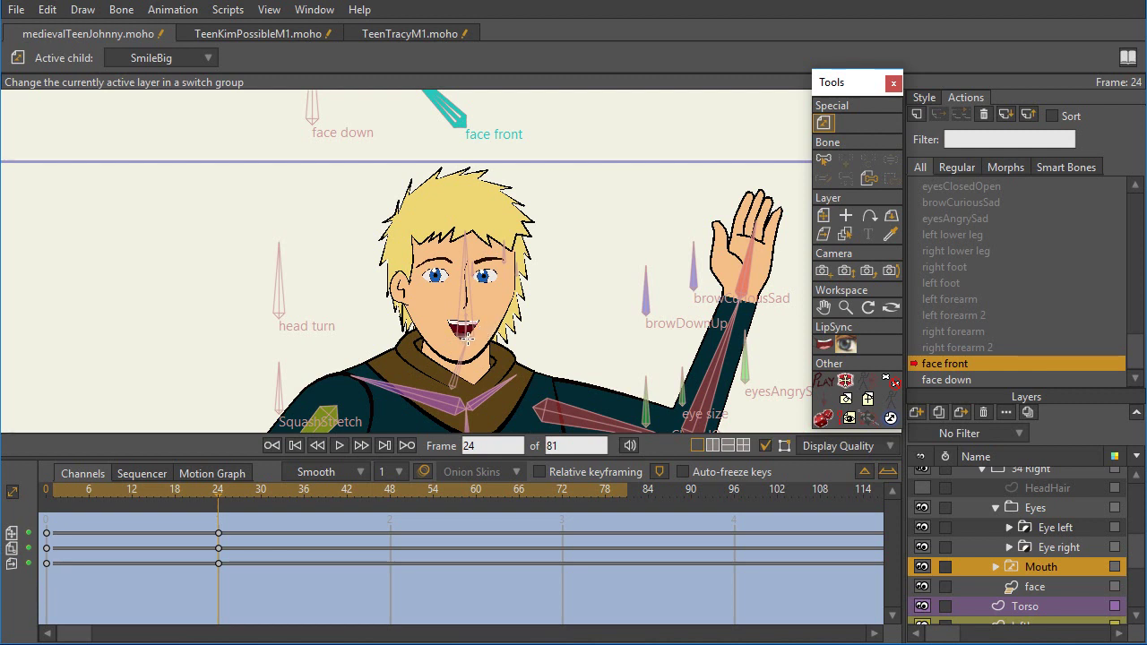
click(1036, 507)
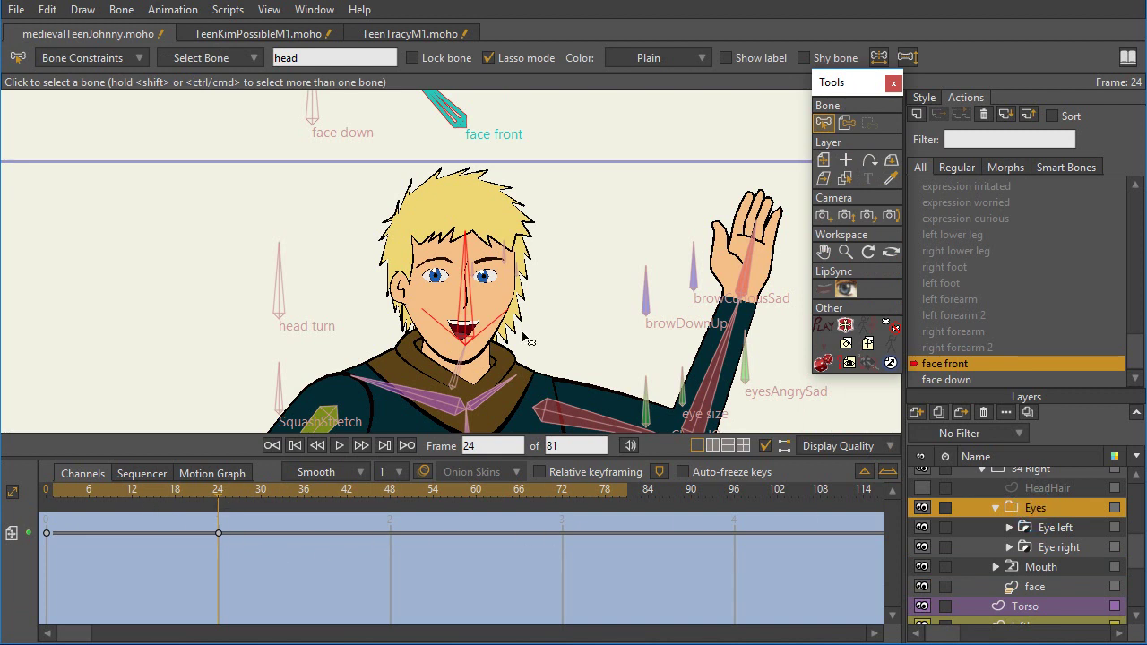
mouse_move(232, 493)
mouse_down()
mouse_move(86, 499)
mouse_move(246, 479)
mouse_move(217, 493)
mouse_up()
- Inspect the Eye left and Eye right layers' face front keys, and scrub the action between frames 2 and 24
click(1055, 529)
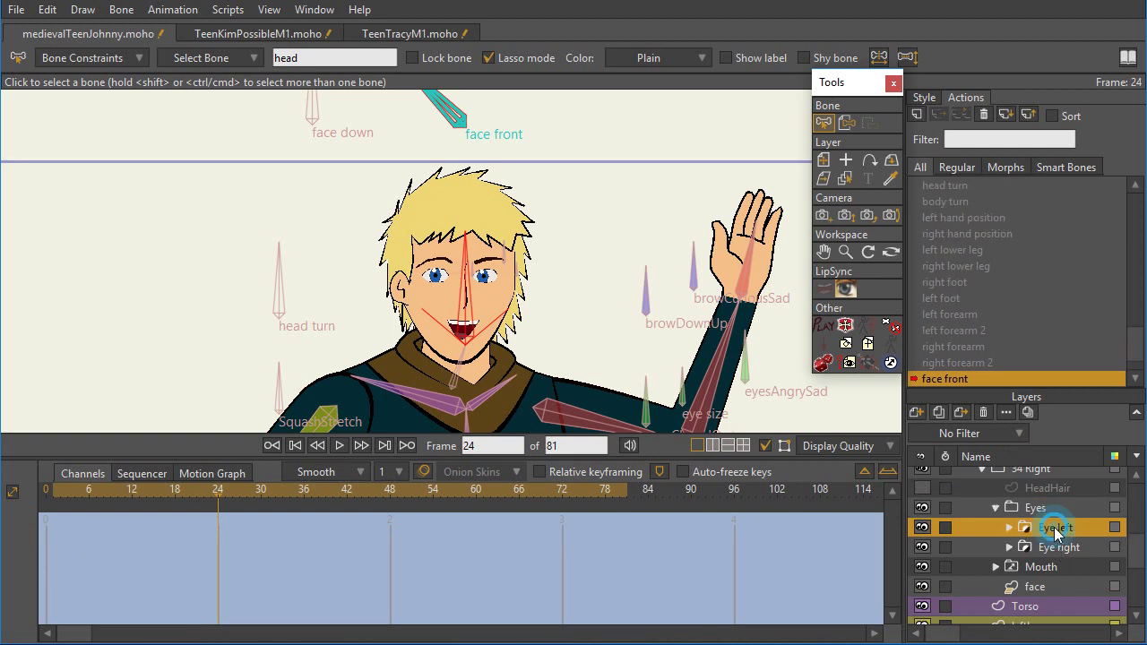
click(1057, 545)
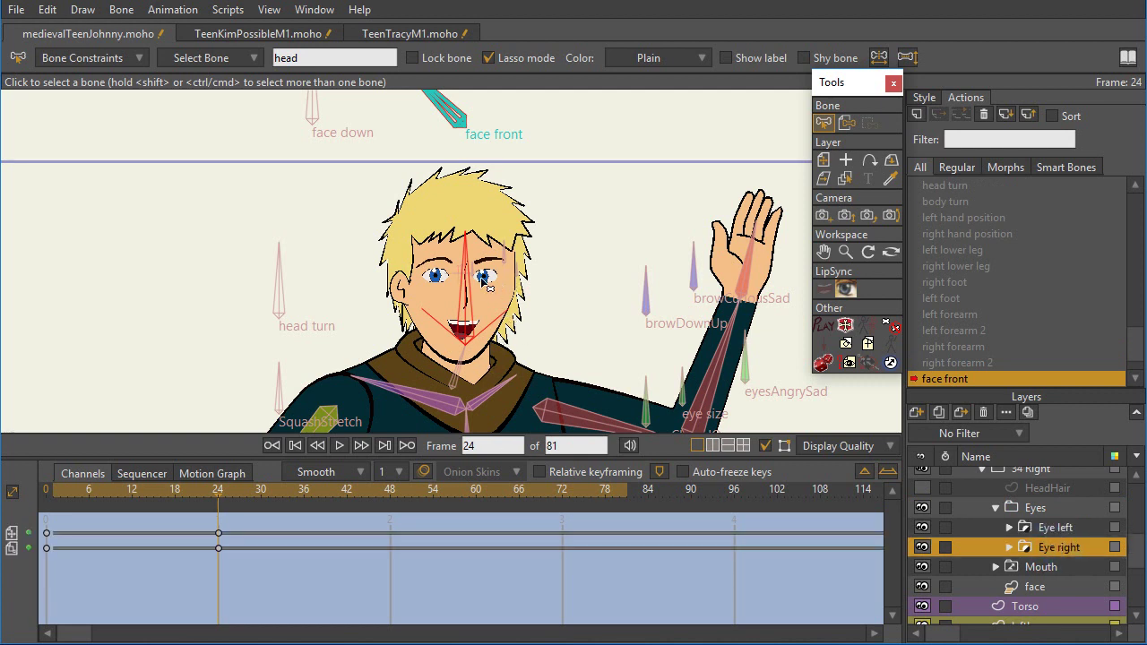
drag(222, 499, 134, 503)
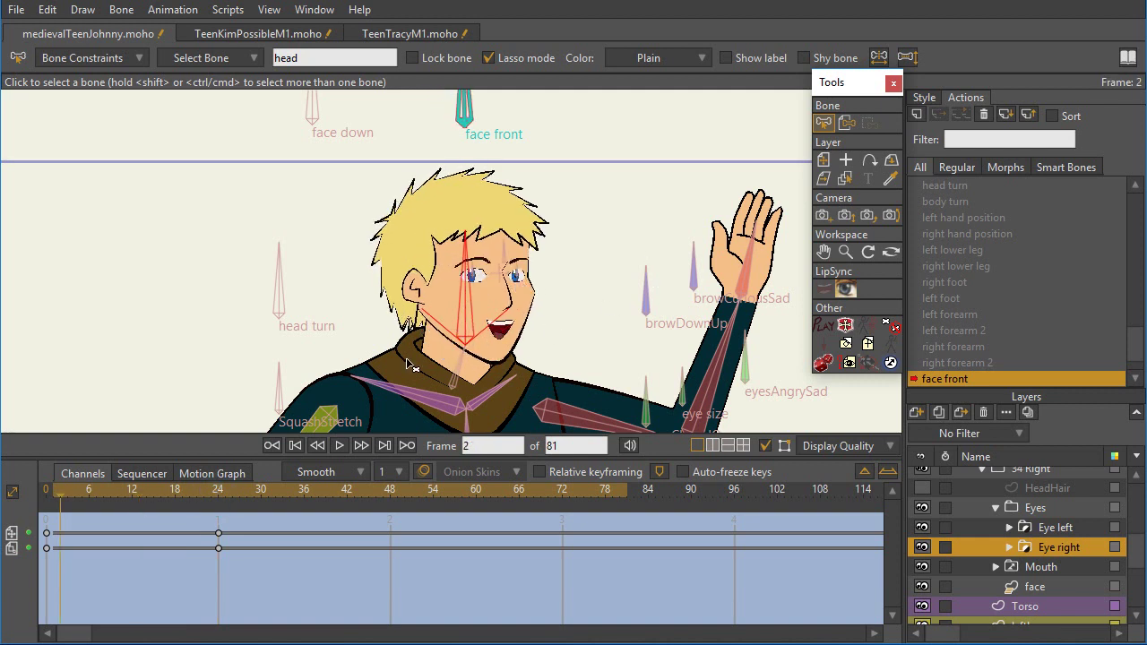
drag(66, 492, 219, 493)
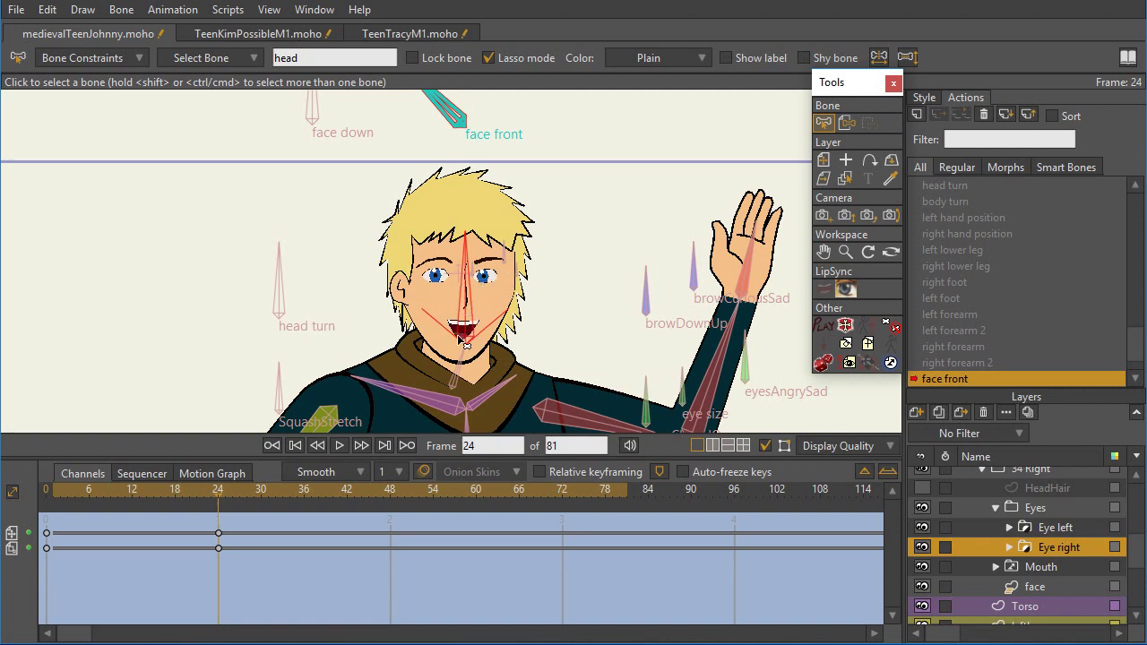
- Open the face down action and scrub from its start to the frame 24 key to preview the face layer's movement
key(ctrl+z)
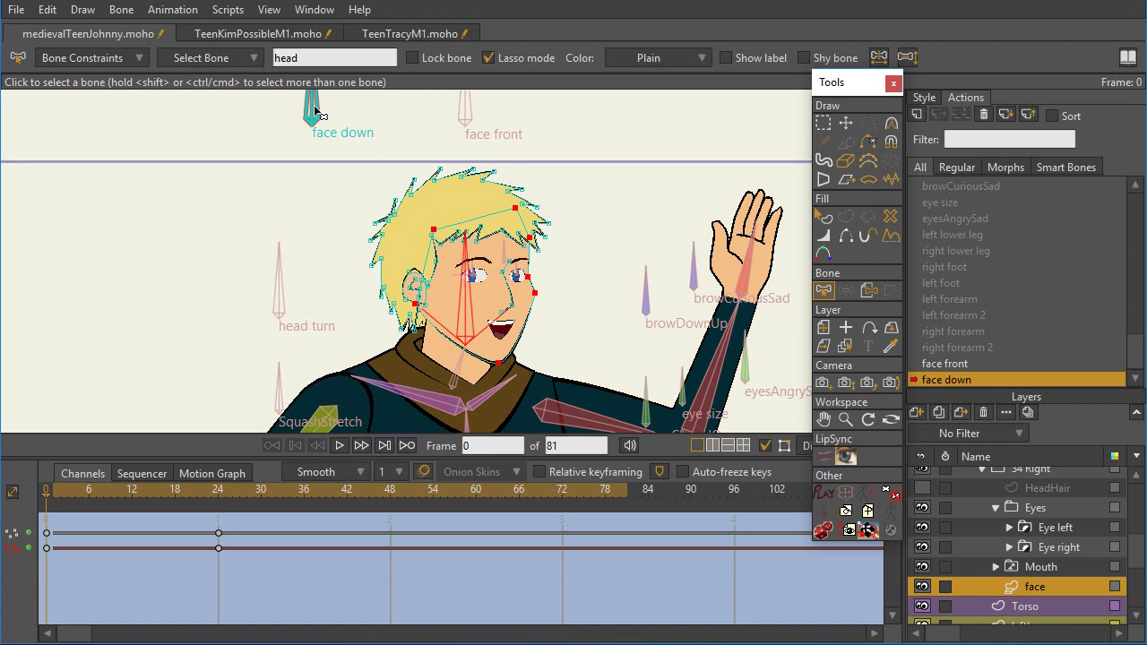
click(103, 491)
drag(121, 498, 220, 504)
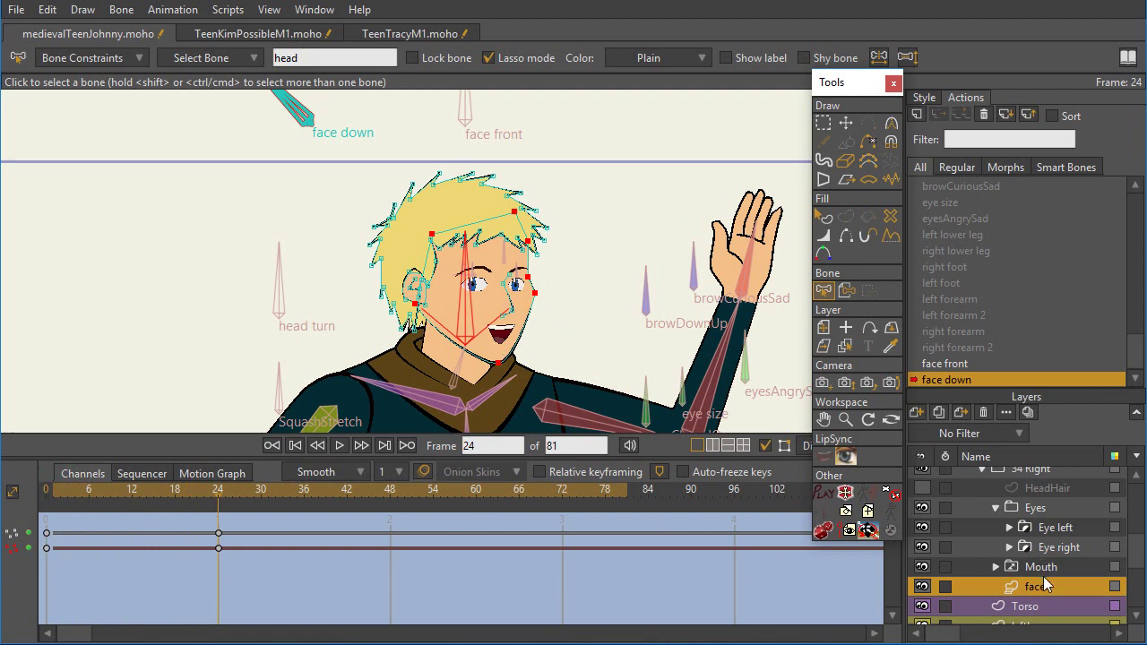
- Inspect the Eye left, Eye right and Mouth layers' keys in the face down action, scrubbing between frames 0 and 23
click(1047, 527)
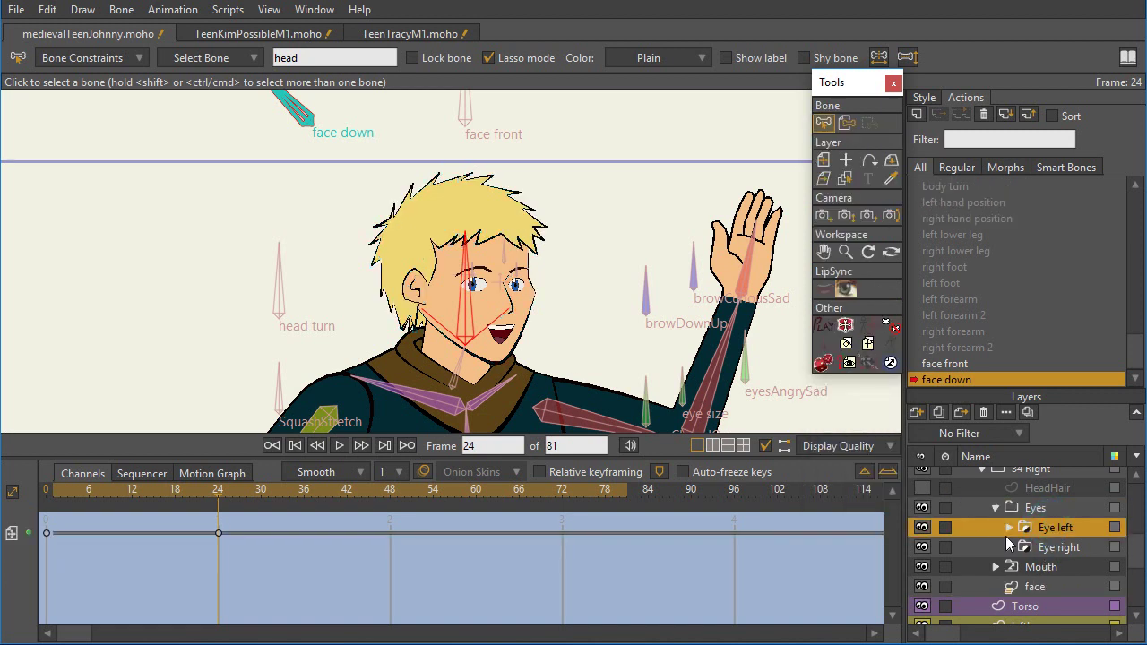
click(1047, 547)
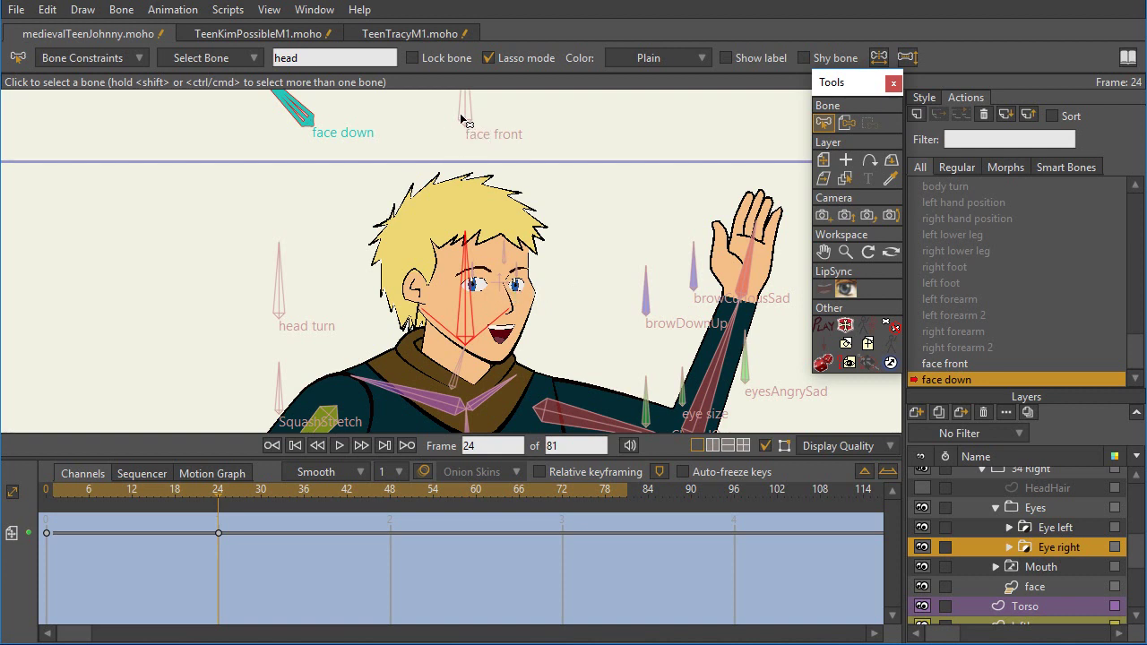
click(1058, 527)
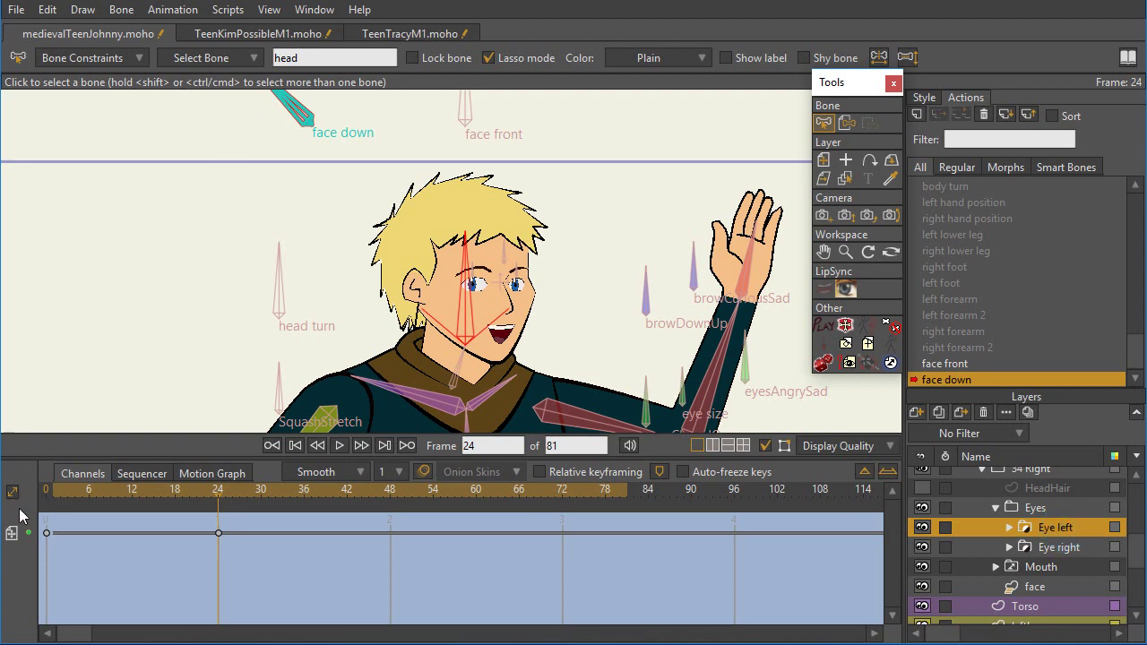
drag(221, 493, 44, 533)
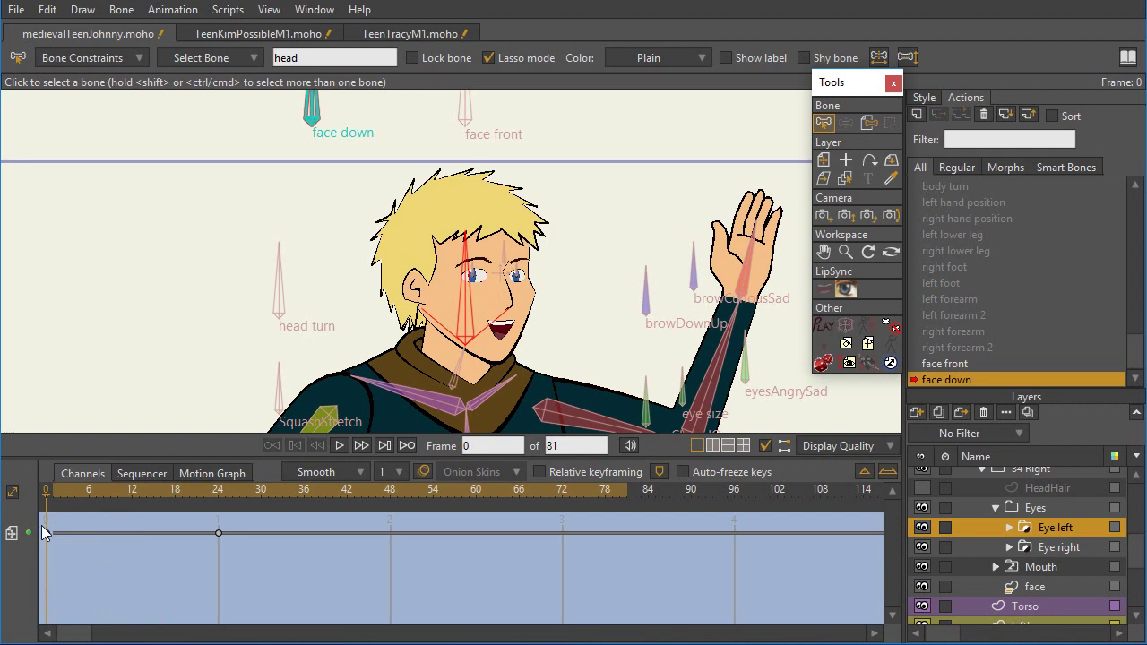
click(1021, 567)
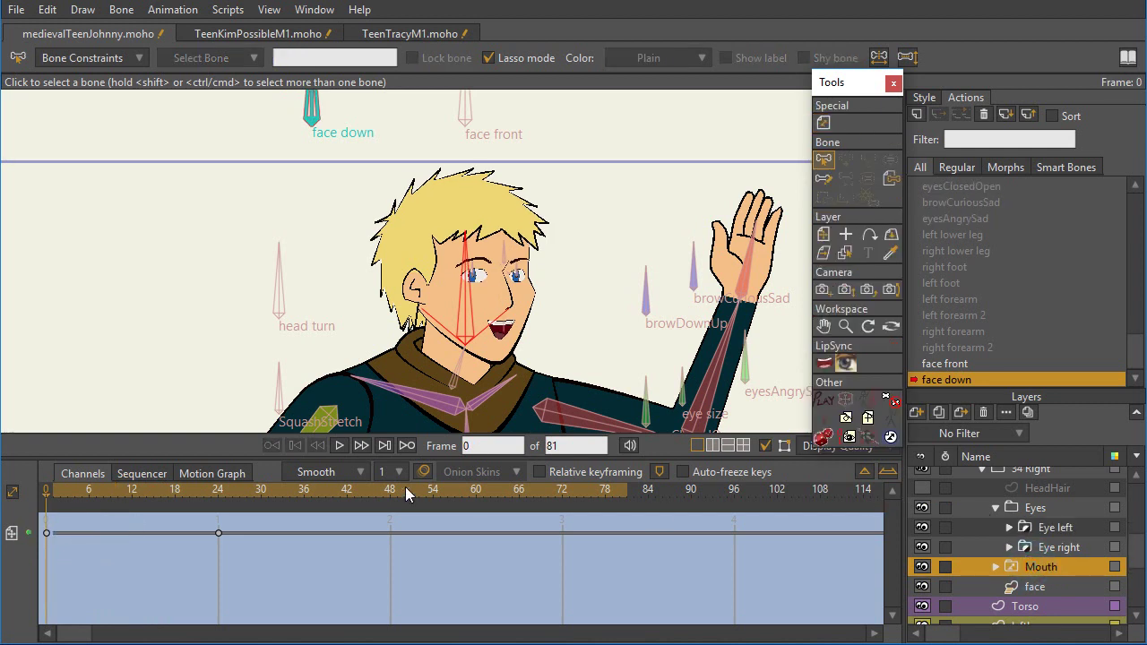
drag(57, 495, 211, 500)
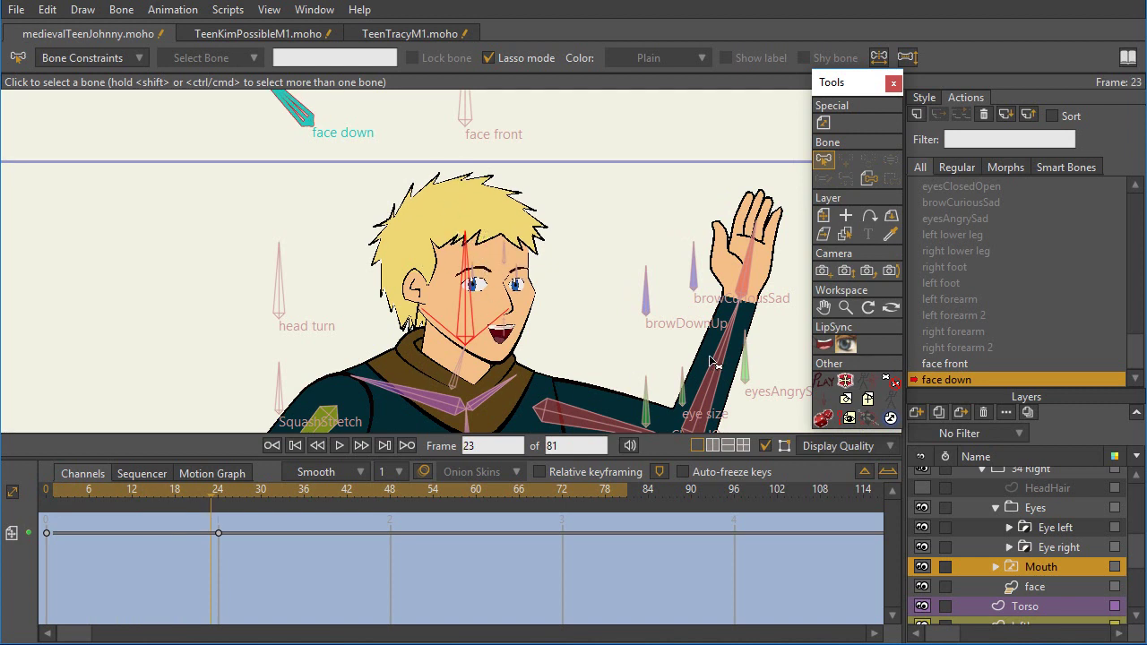
- On the TeenM1 bone layer, rotate the face front bone to 45 degrees at frame 24 of the face down action
scroll(1006, 538, up, 3)
click(1005, 477)
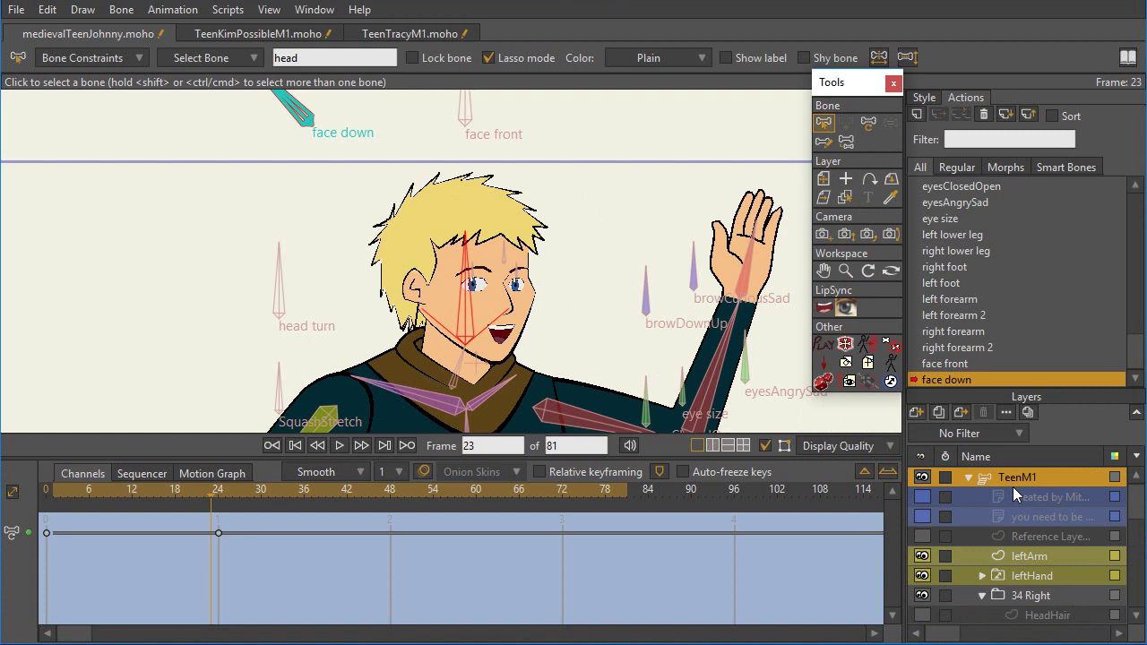
click(463, 117)
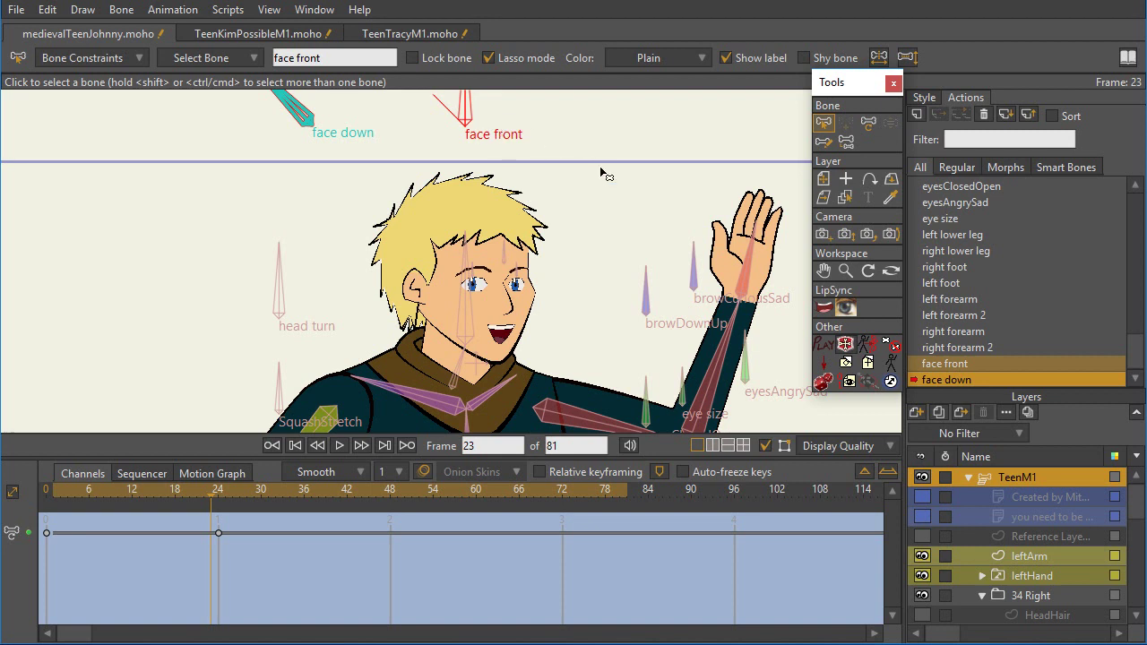
click(216, 493)
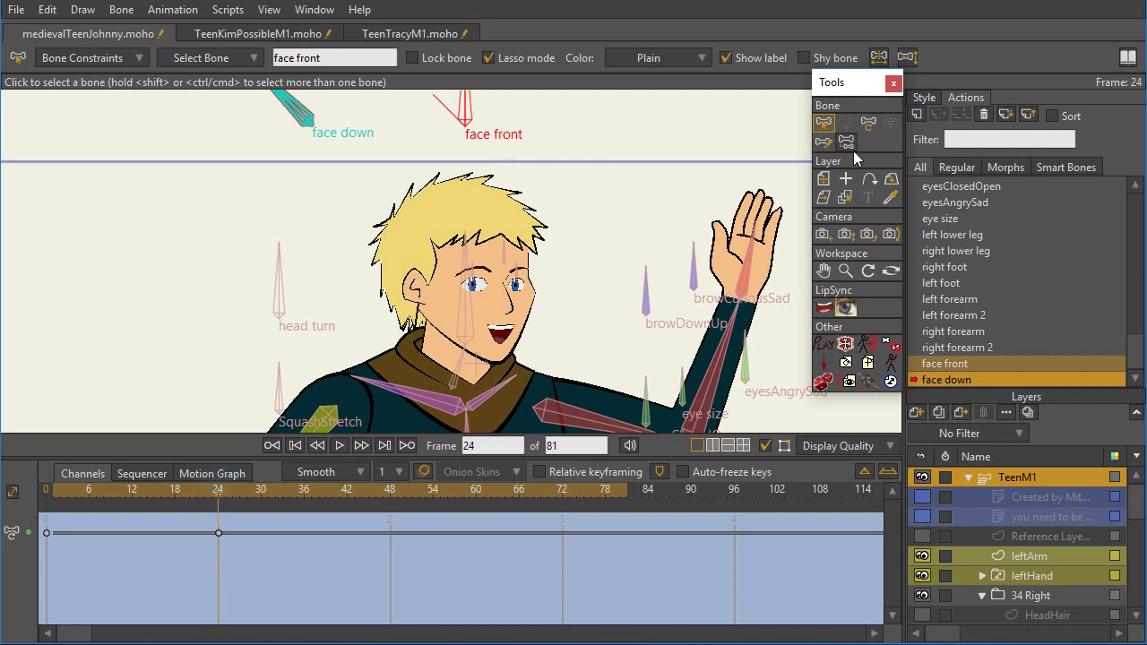
click(868, 122)
drag(469, 101, 460, 122)
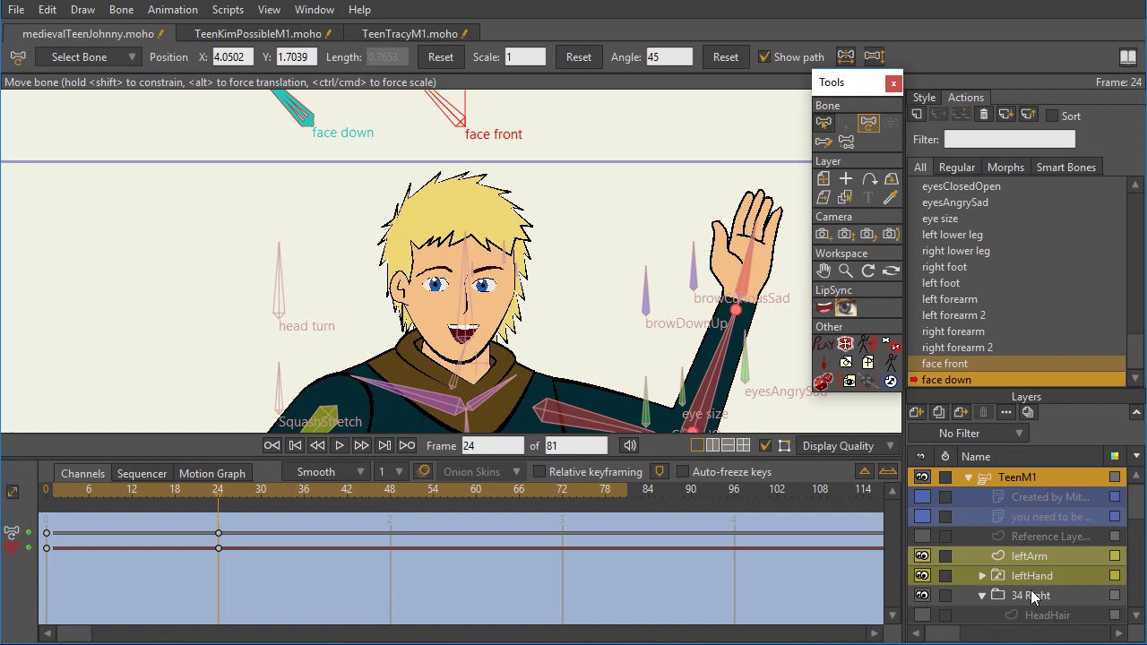
- Inspect the Mouth, Eye left and Eye right layers with both face controls combined, and scrub the face down action to frame 21
scroll(1034, 598, down, 3)
click(1043, 556)
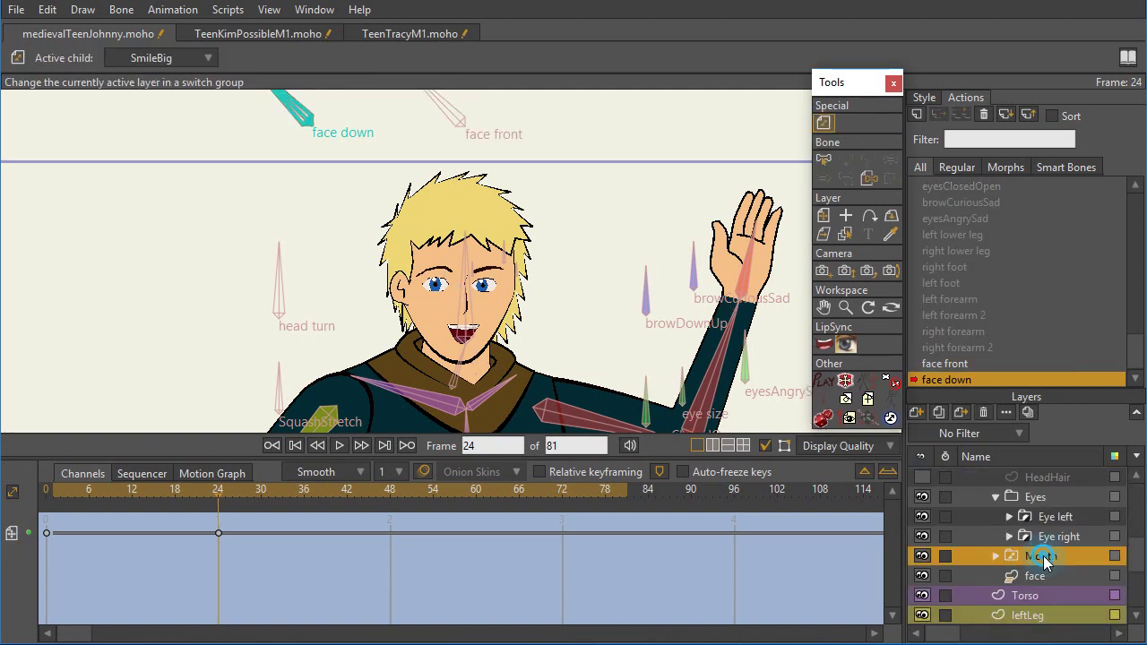
click(1045, 521)
click(1052, 538)
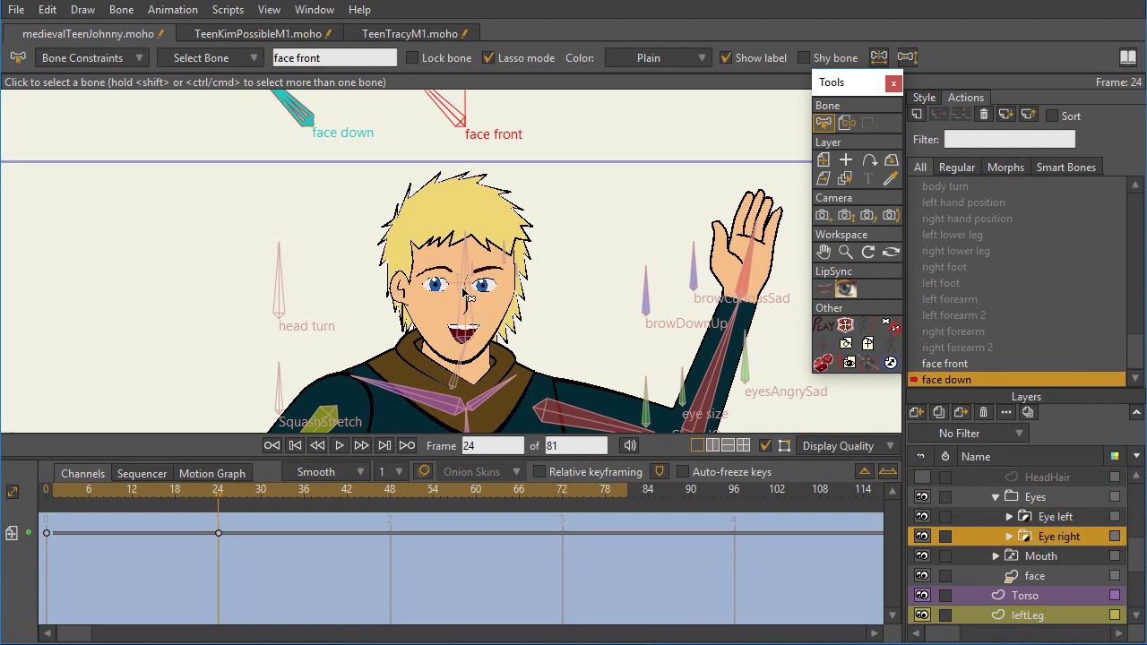
mouse_move(212, 489)
mouse_down()
mouse_move(99, 488)
mouse_move(198, 489)
mouse_up()
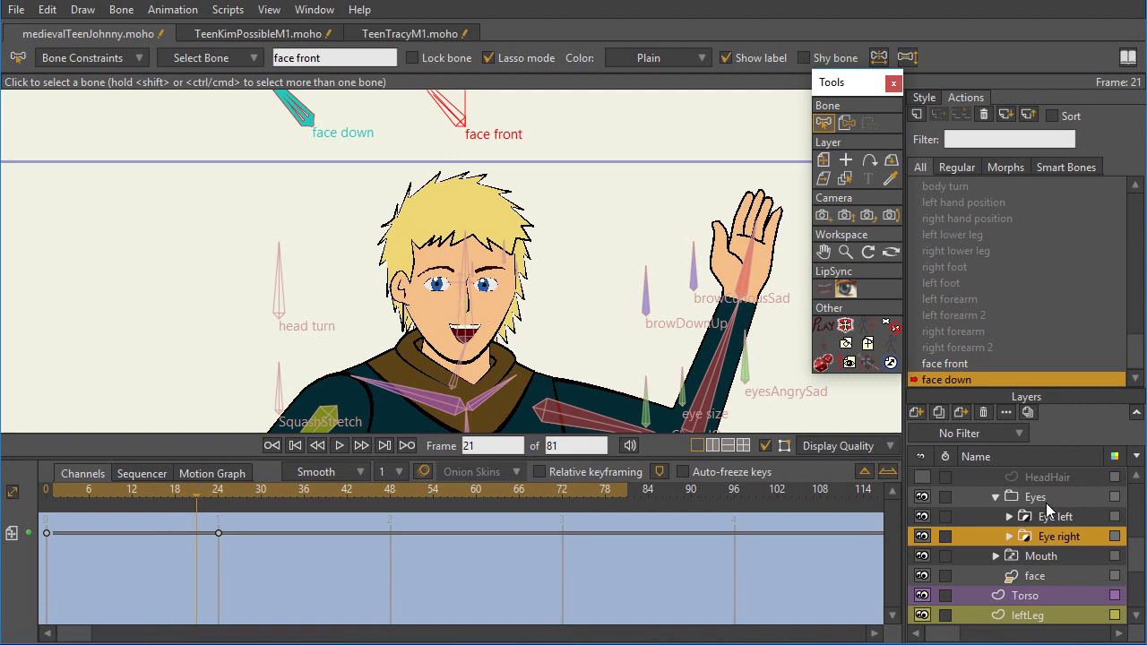
- Delete the face front bone's frame 24 key from the face down action on the TeenM1 layer
scroll(1118, 498, up, 3)
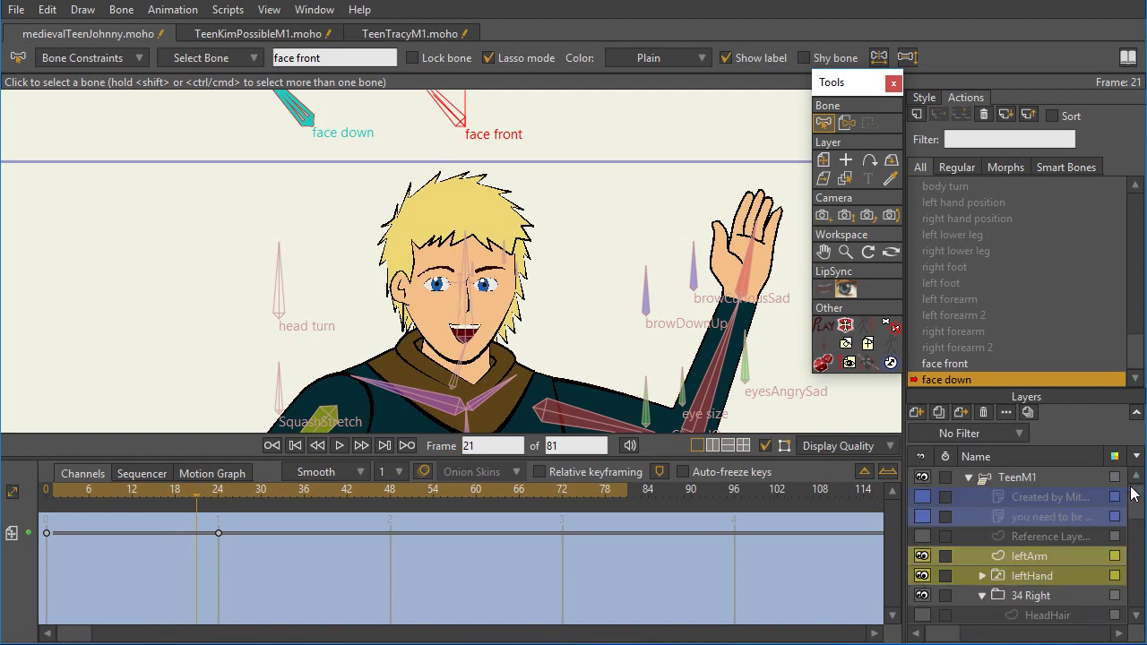
click(1057, 477)
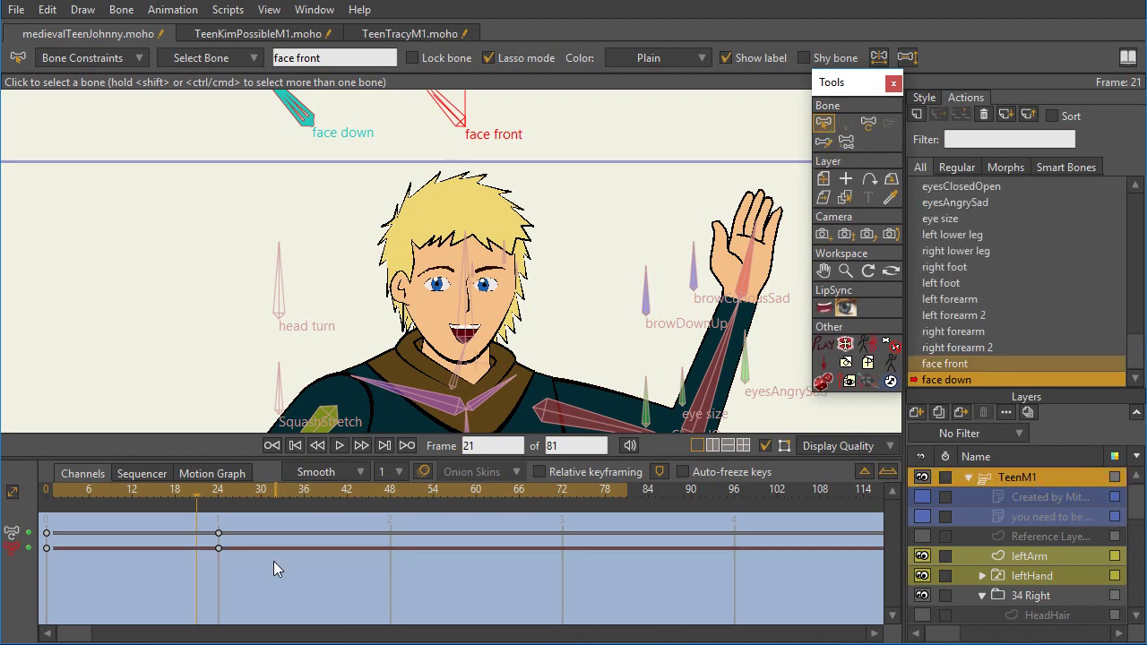
click(220, 547)
key(Delete)
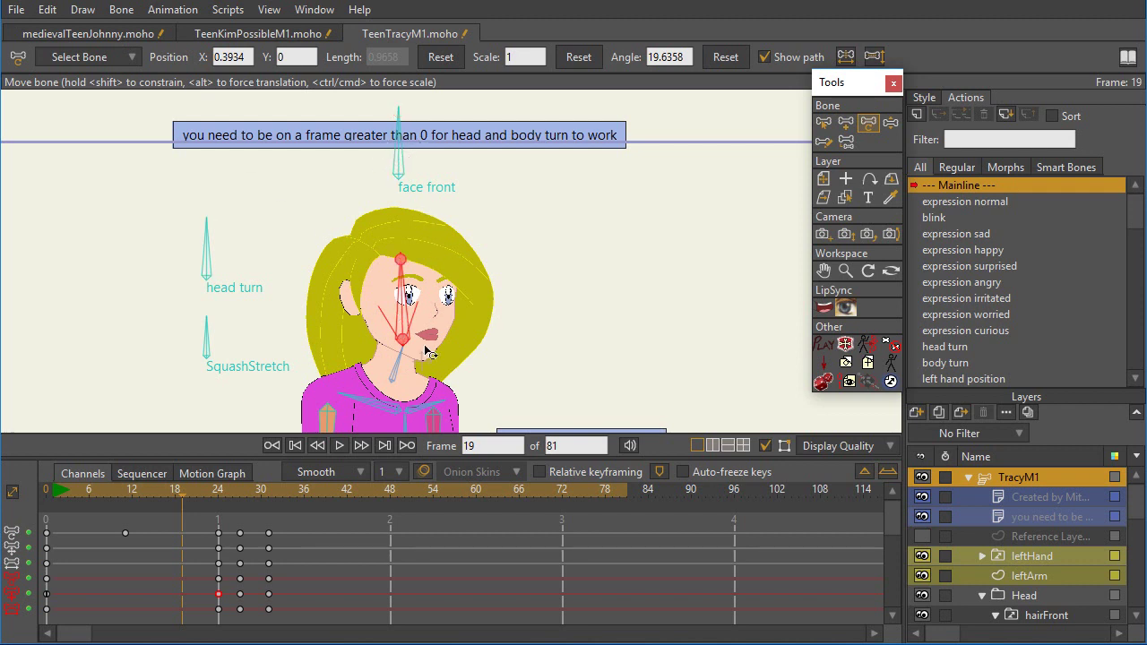
- Scrub TeenTracyM1's mainline to frame 27 and move the head bone slightly down
drag(221, 494, 244, 489)
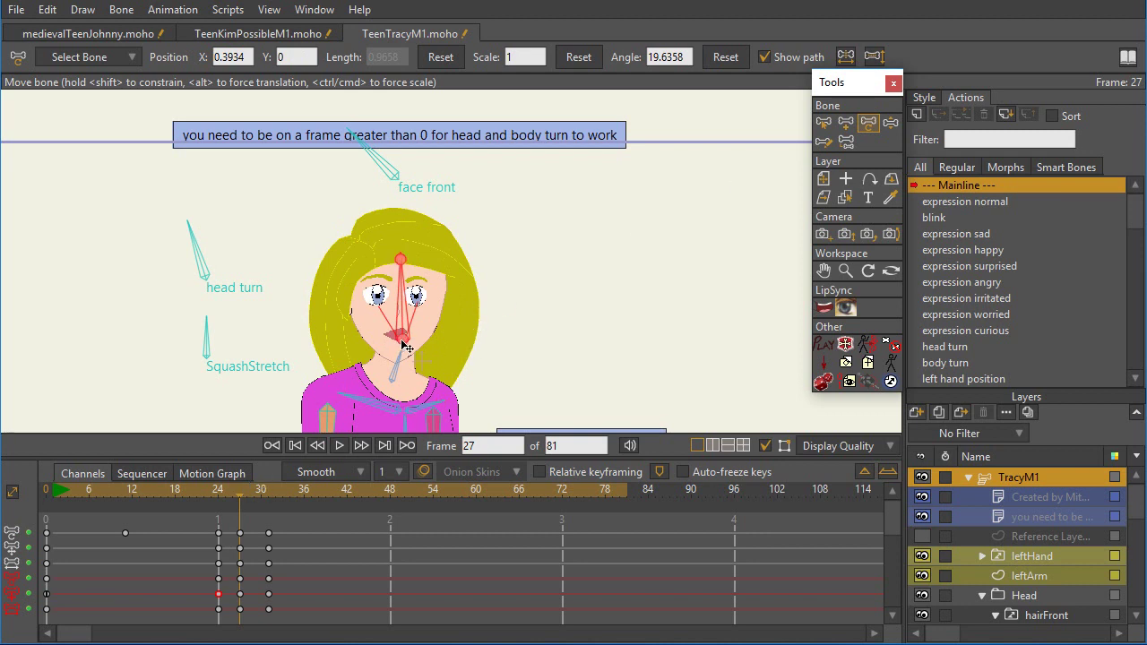
drag(407, 344, 408, 346)
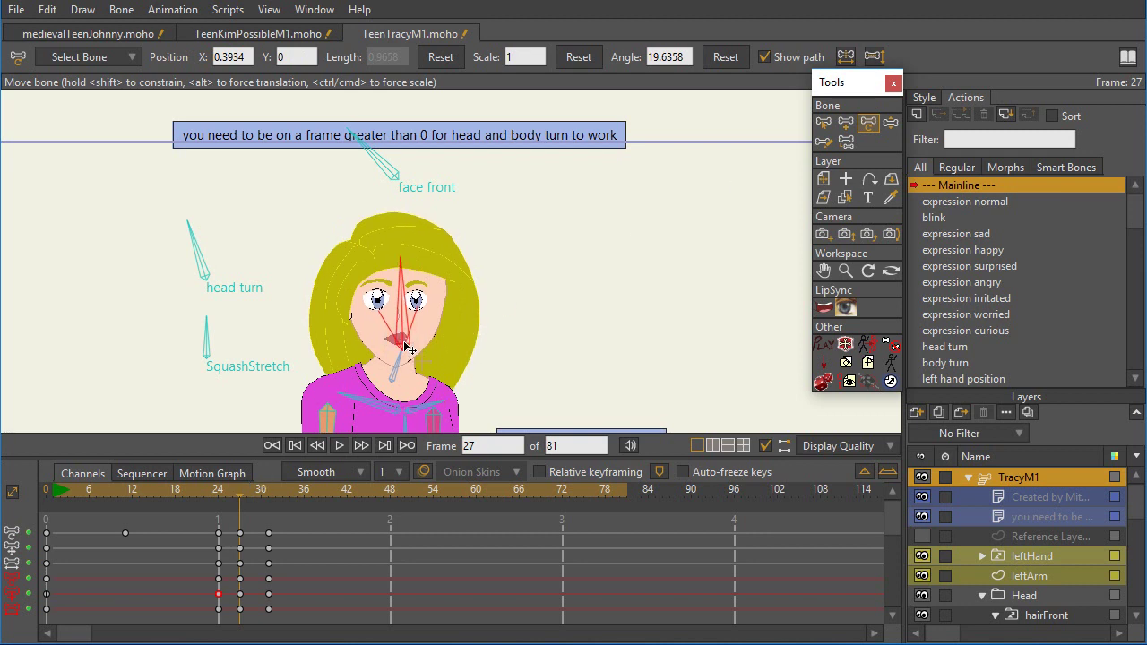
- Scrub TeenTracyM1's mainline between frames 25 and 32 to review the head turn and face front movement
drag(245, 489, 276, 491)
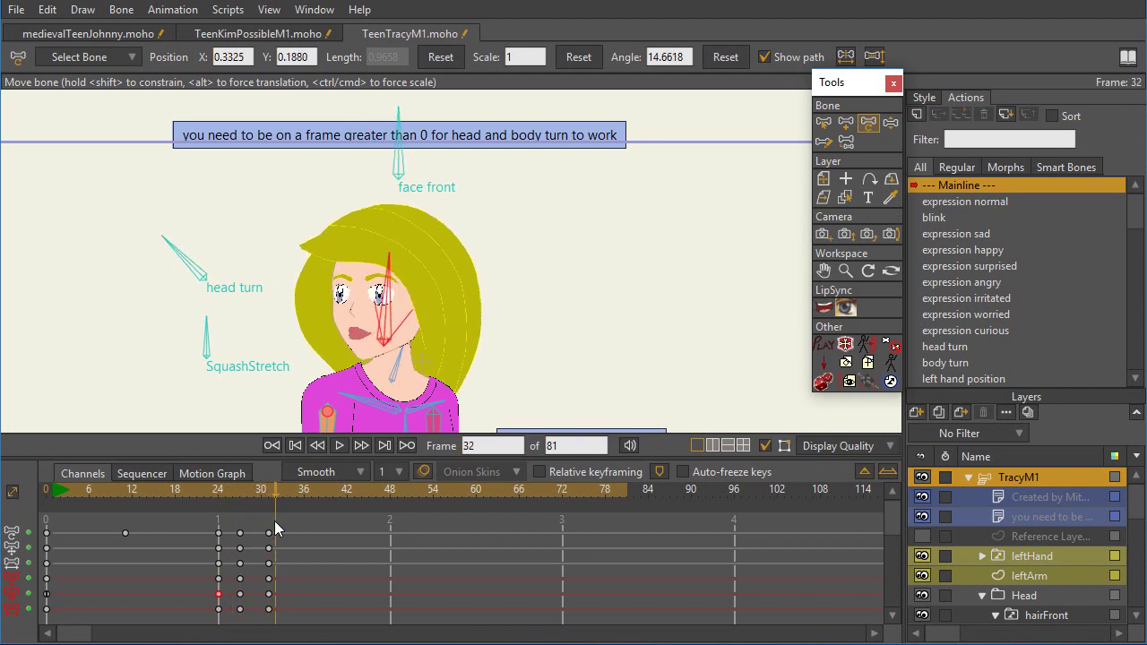
mouse_move(271, 502)
mouse_down()
mouse_move(217, 502)
mouse_move(272, 500)
mouse_up()
mouse_move(242, 488)
mouse_down()
mouse_move(275, 489)
mouse_move(218, 490)
mouse_move(296, 490)
mouse_move(229, 502)
mouse_up()
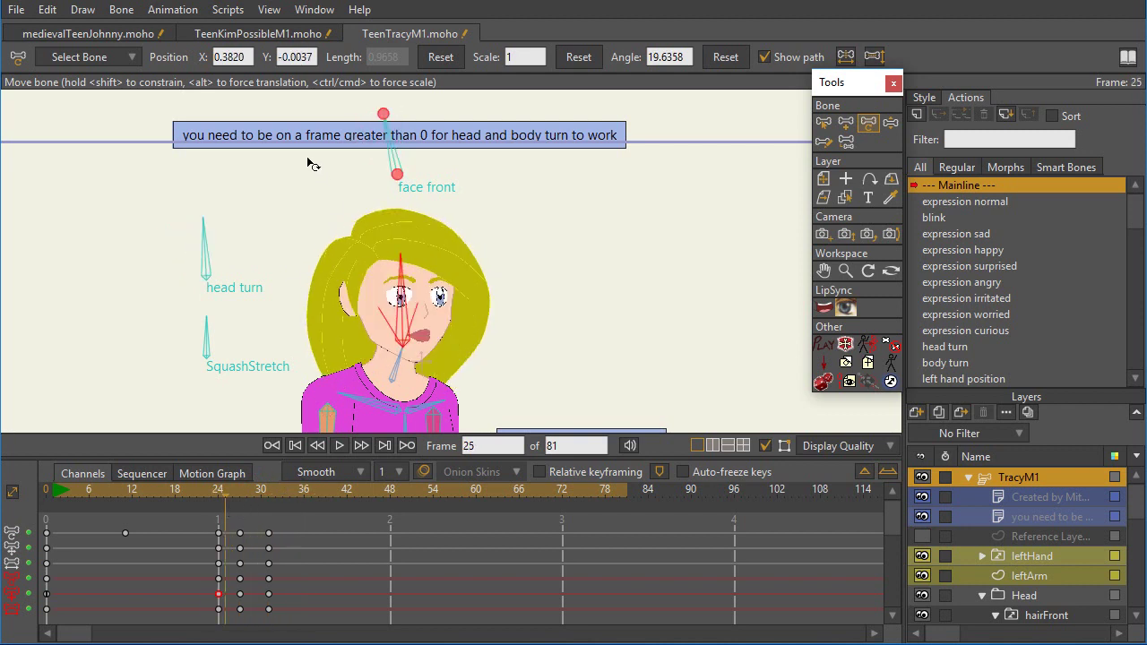
drag(234, 491, 270, 510)
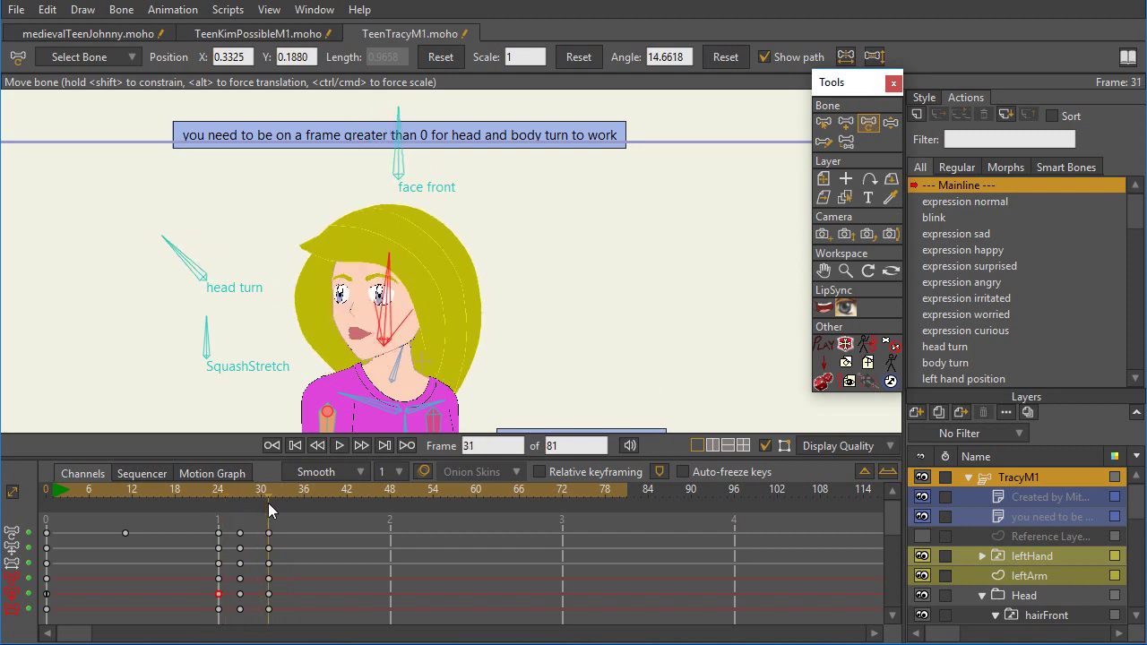
mouse_move(270, 510)
mouse_down()
mouse_move(221, 510)
mouse_move(274, 514)
mouse_up()
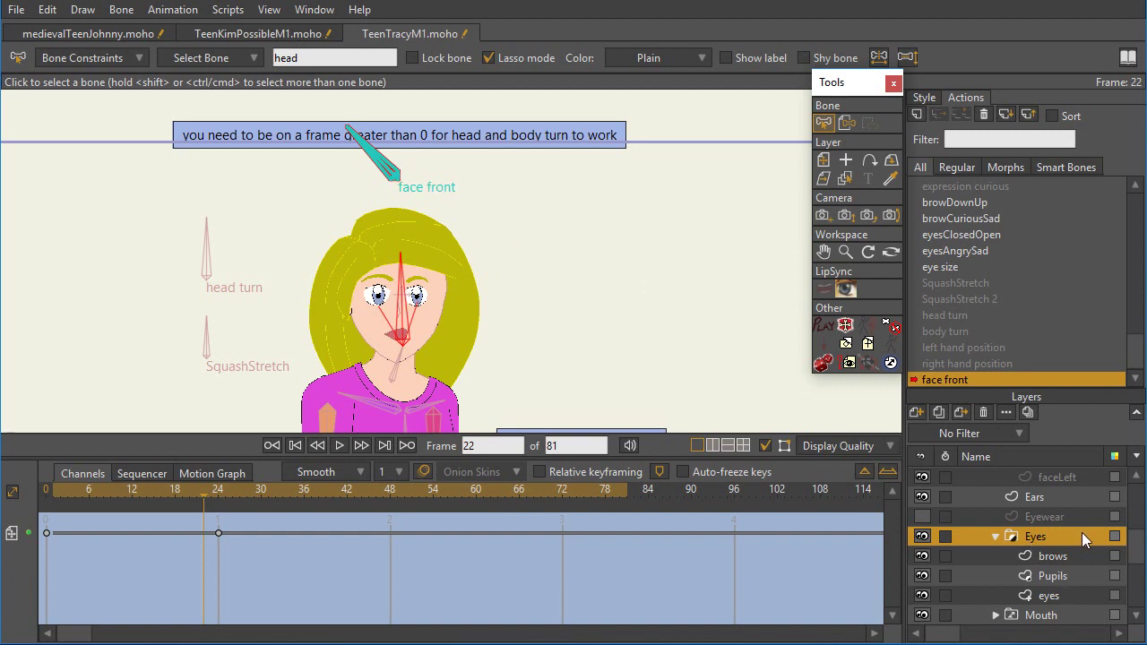
- Scrub TeenTracyM1's face front action to frame 24 and inspect the keys of the brows and Pupils layers
scroll(1051, 512, down, 1)
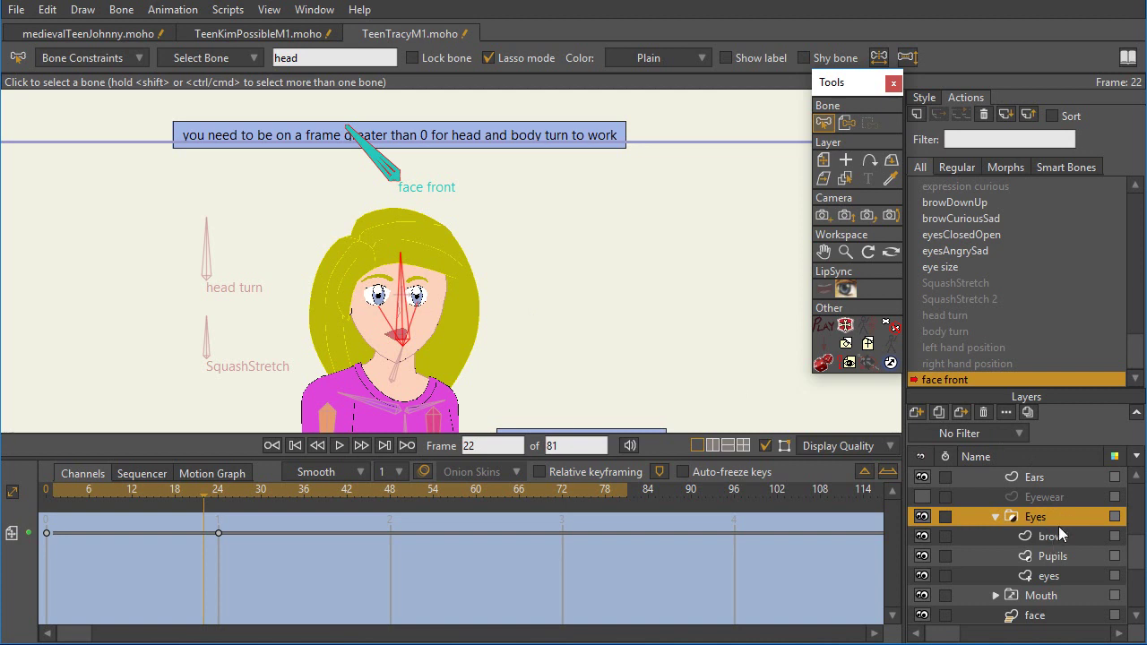
mouse_move(218, 487)
mouse_down()
mouse_move(74, 502)
mouse_move(55, 518)
mouse_move(219, 487)
mouse_up()
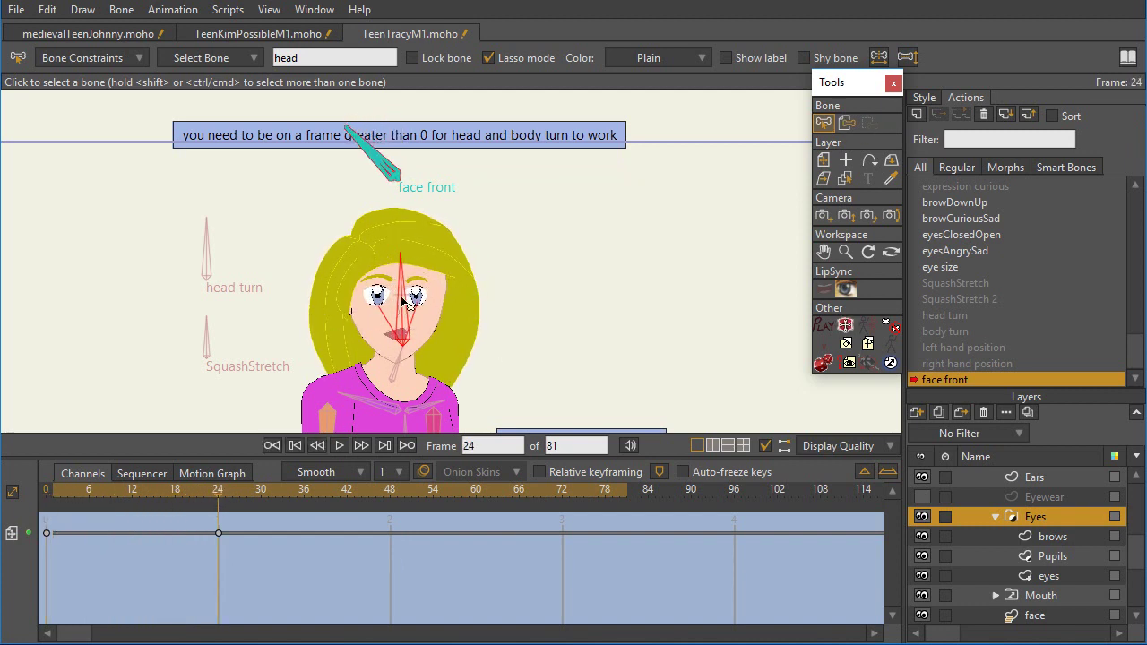
click(1050, 538)
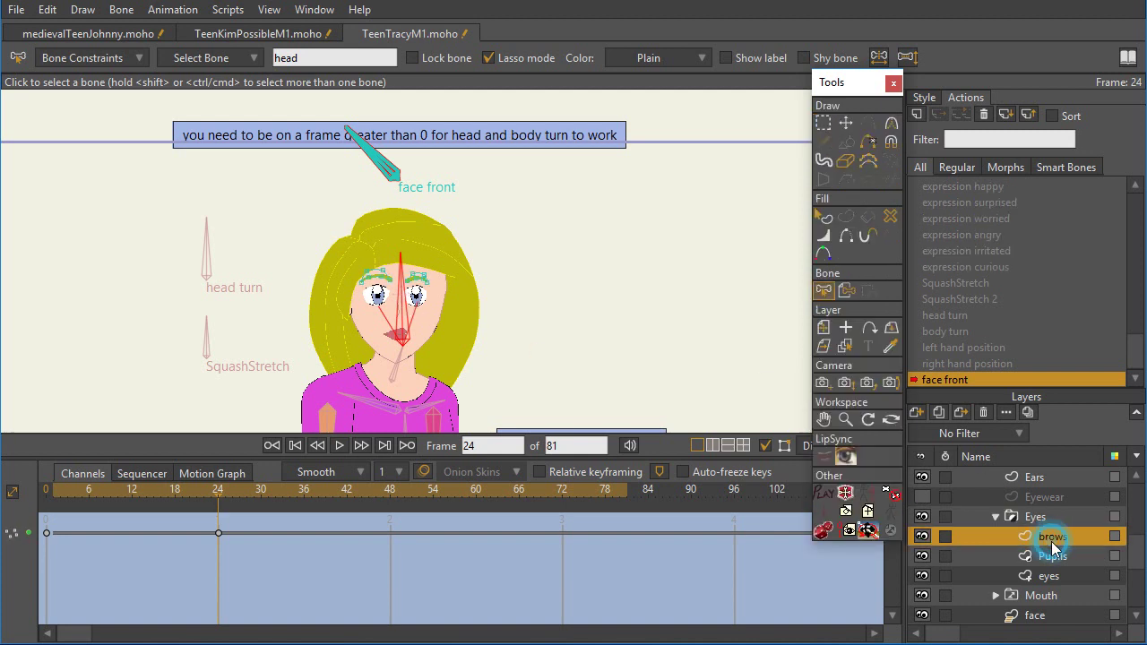
click(1056, 557)
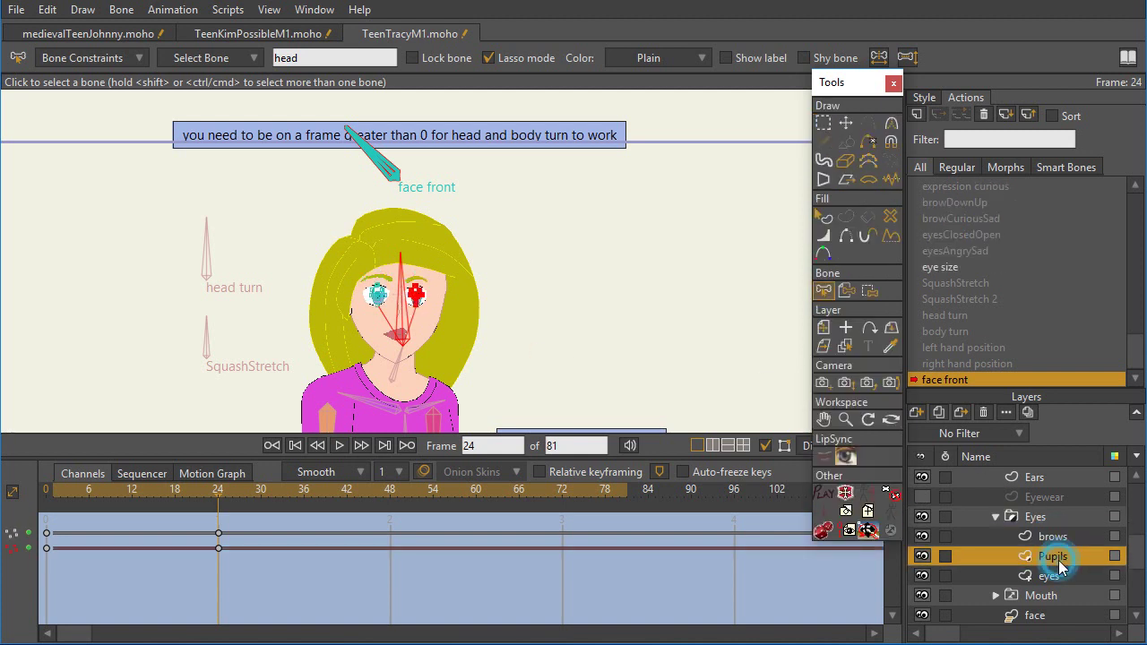
- Select the eyes layer in TeenTracyM1's face front action and scrub between frames 24 and 2 to compare the eye shapes
click(1064, 574)
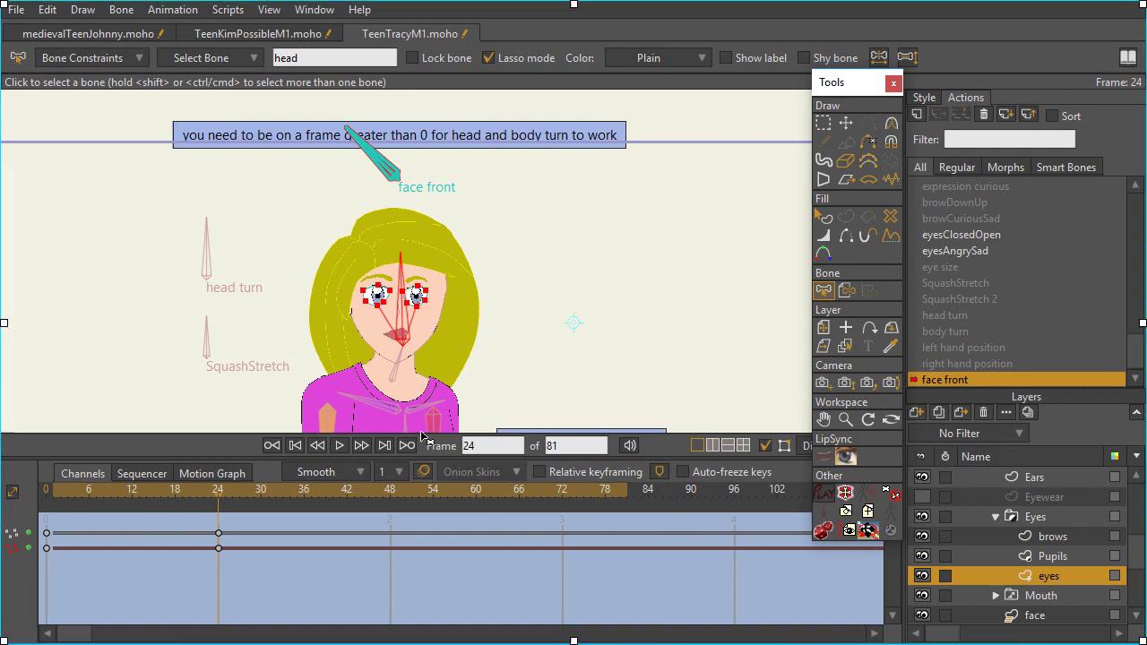
scroll(492, 309, up, 5)
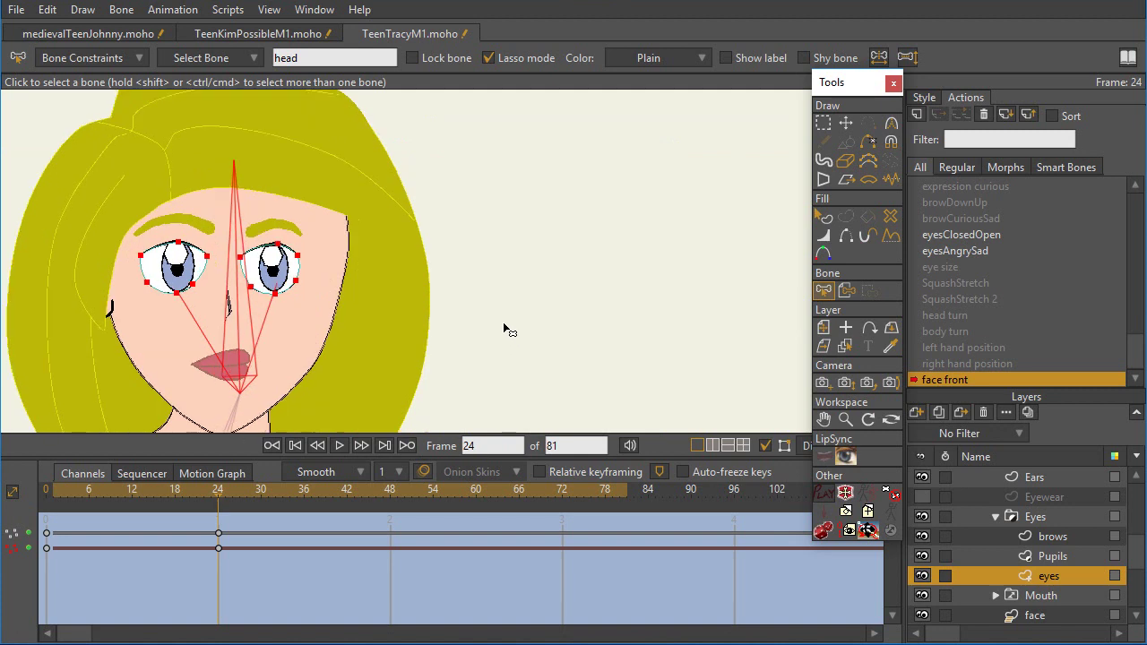
drag(542, 302, 752, 276)
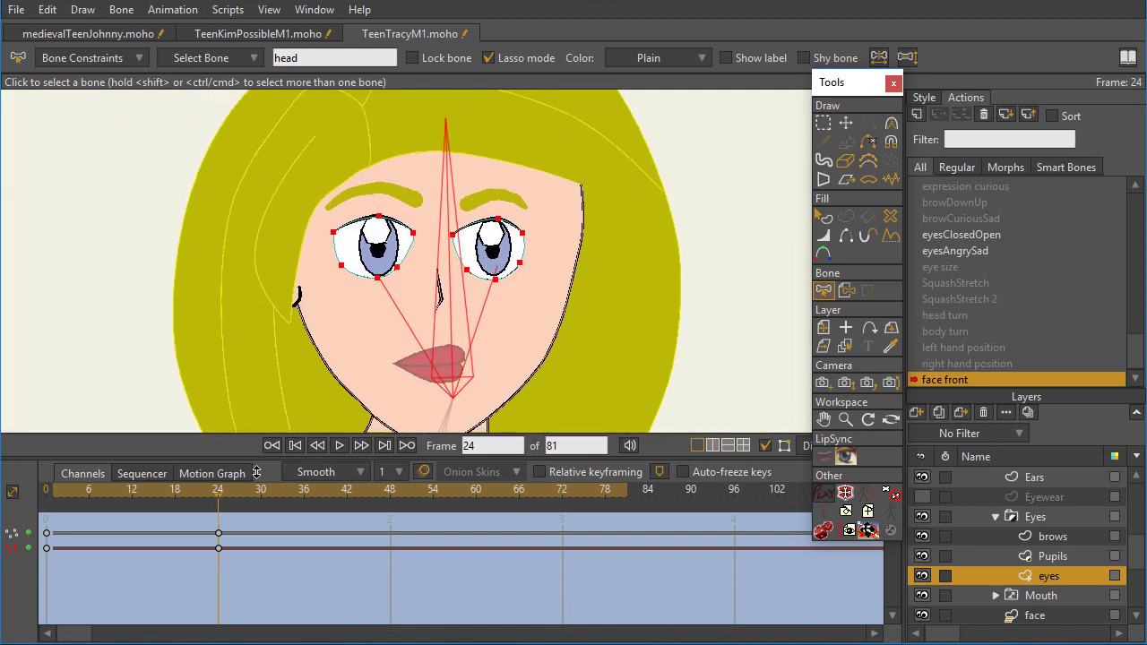
drag(214, 494, 61, 534)
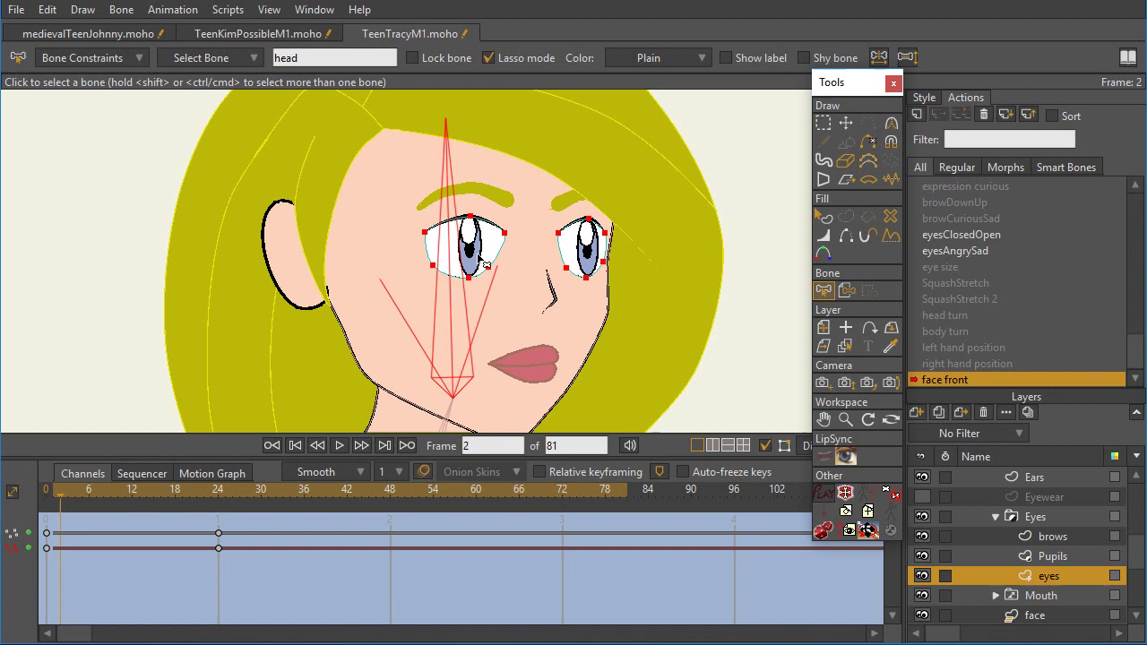
drag(60, 492, 222, 493)
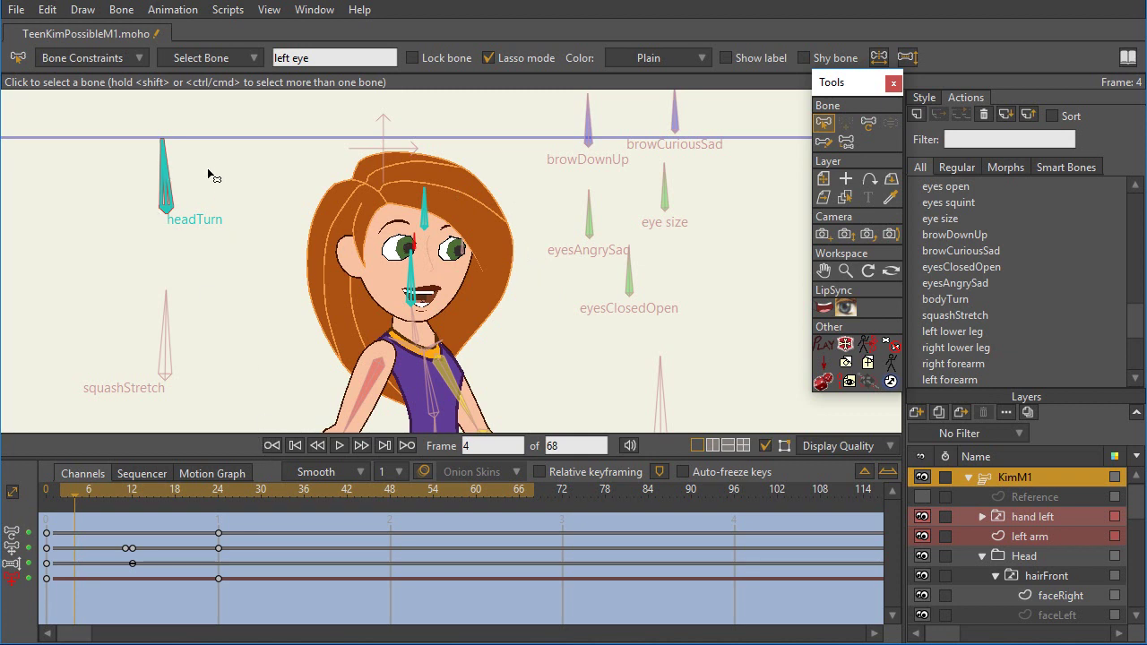
- Scrub TeenKimPossibleM1's headTurn action through frames 9, 11 and 16 to examine how the face turns to the other side
drag(143, 484, 109, 489)
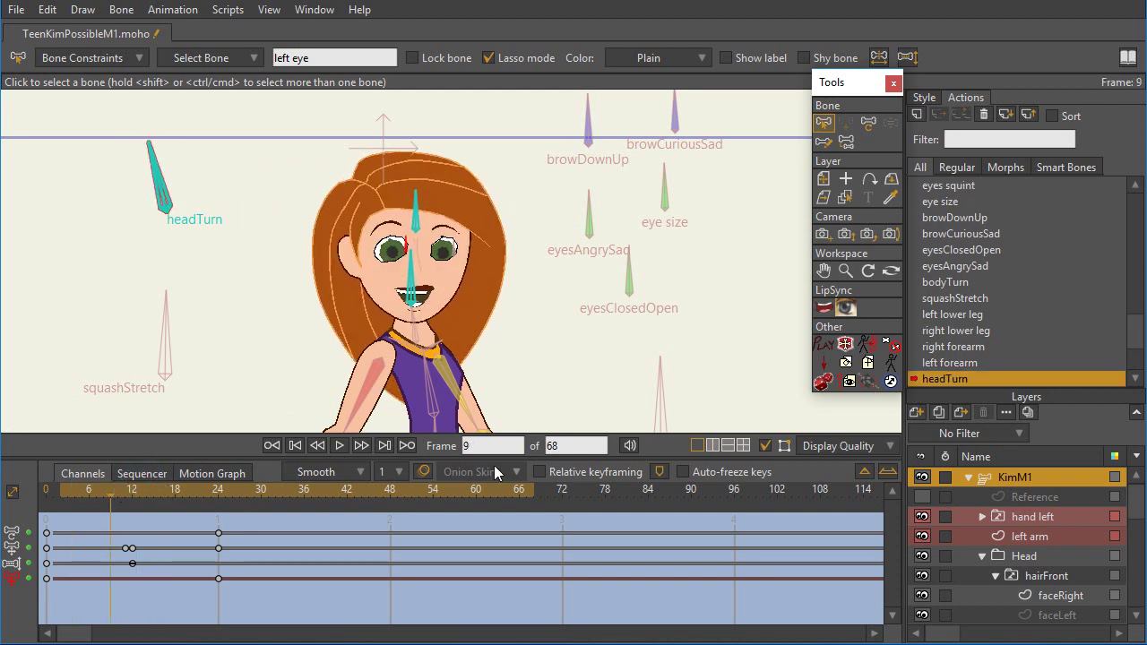
scroll(484, 421, up, 1)
drag(461, 338, 488, 359)
scroll(487, 358, up, 3)
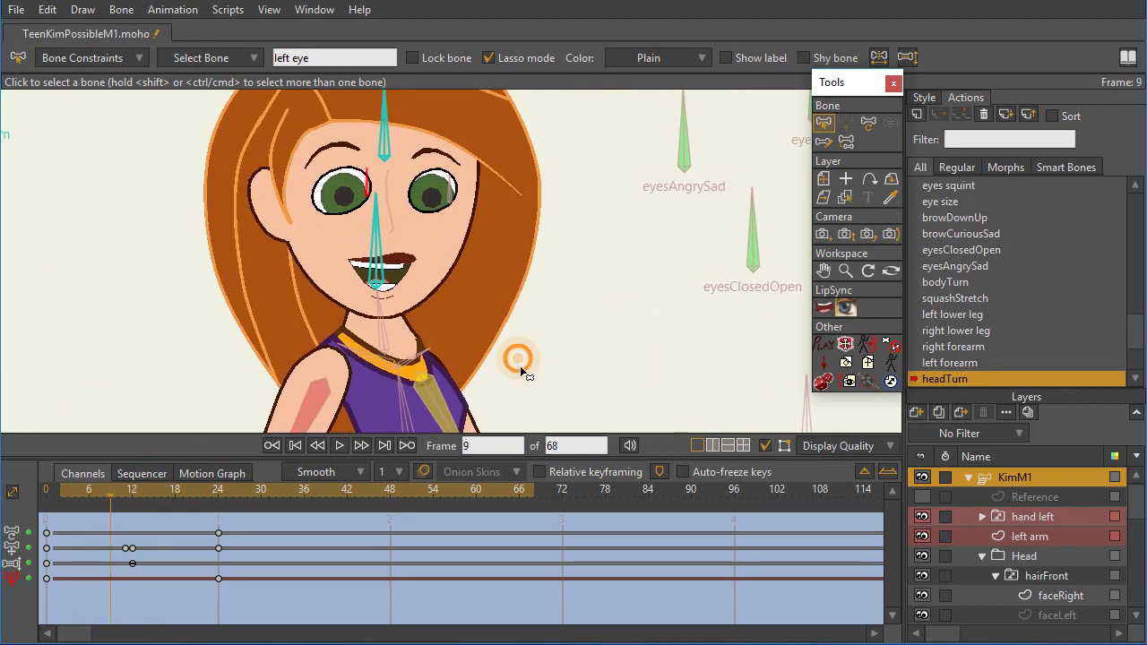
scroll(178, 369, down, 1)
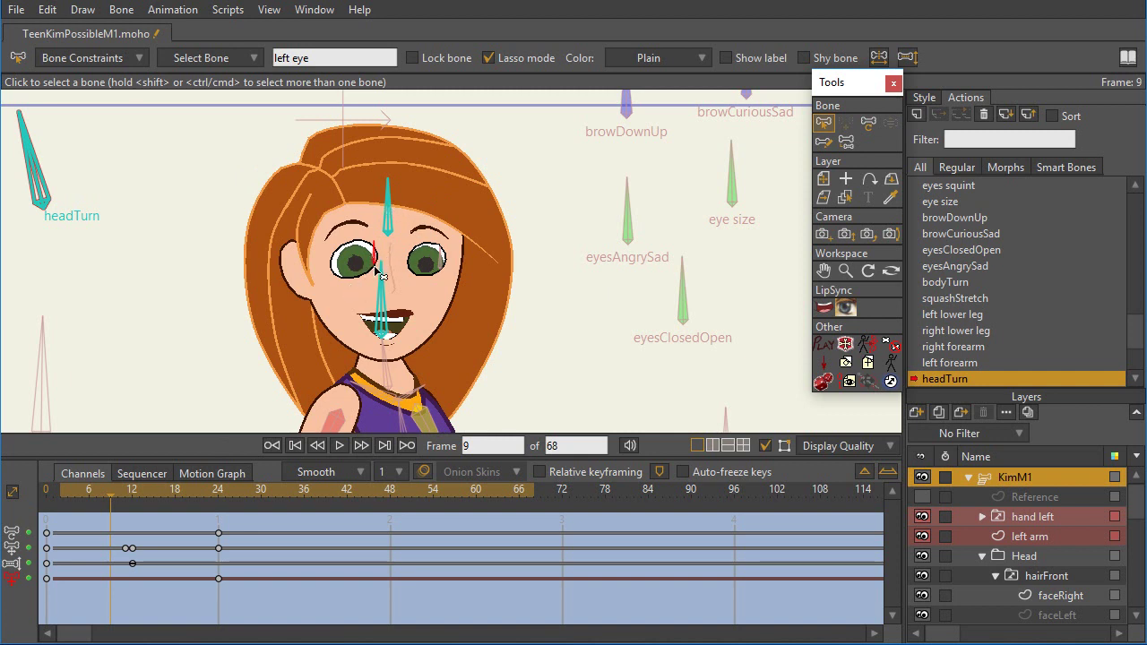
click(111, 493)
drag(111, 498, 127, 498)
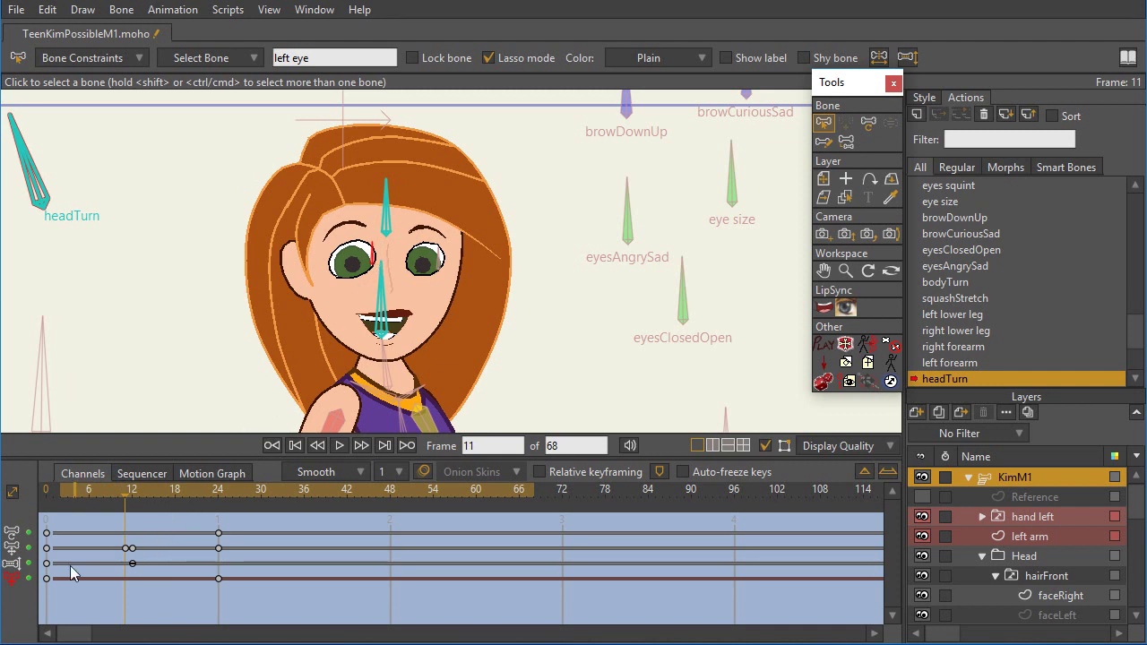
drag(123, 497, 162, 504)
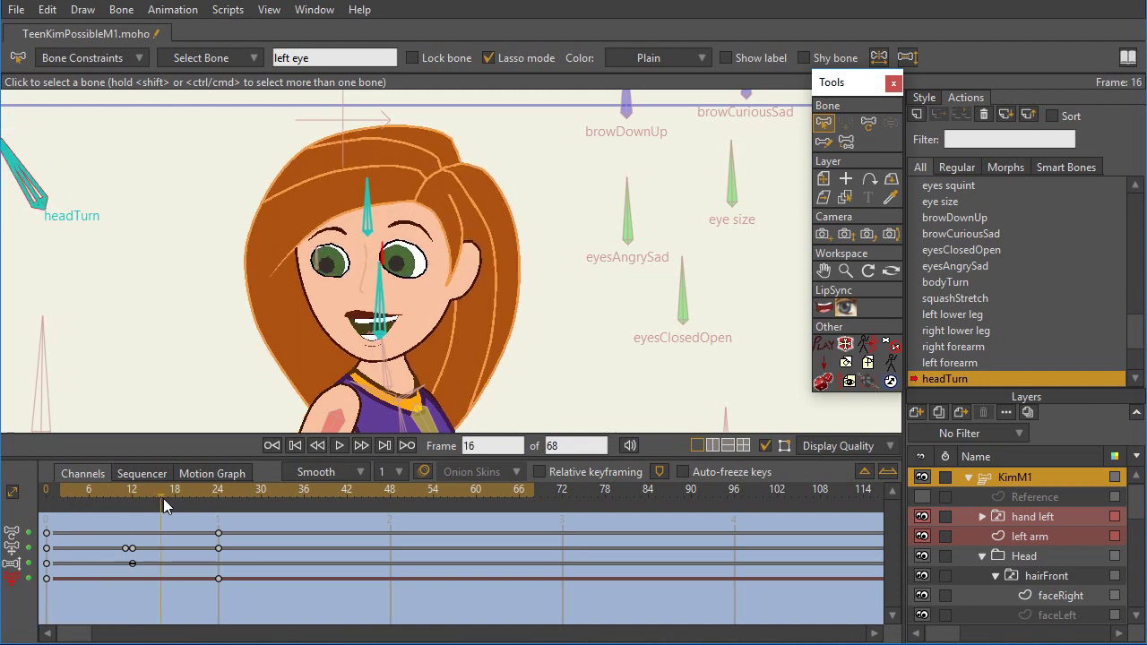
- Select the eyes bone in the headTurn action and inspect the keys at frame 11 for the bone and the eyes and Mouth layers
click(370, 206)
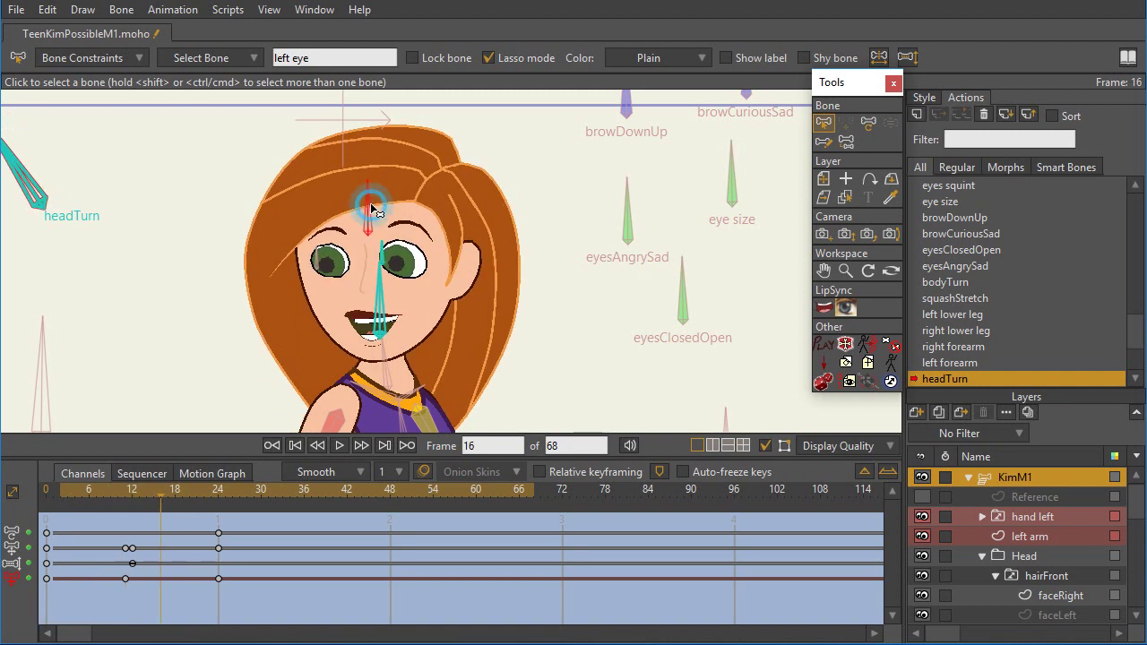
click(167, 494)
drag(164, 498, 128, 506)
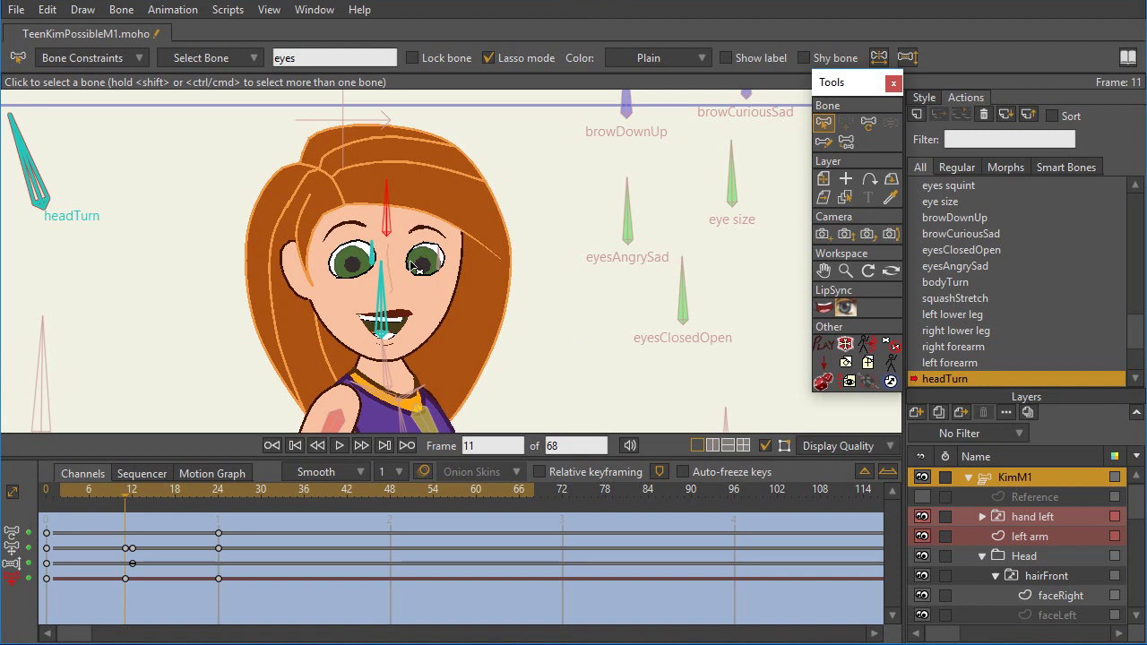
ctrl+alt+click(394, 215)
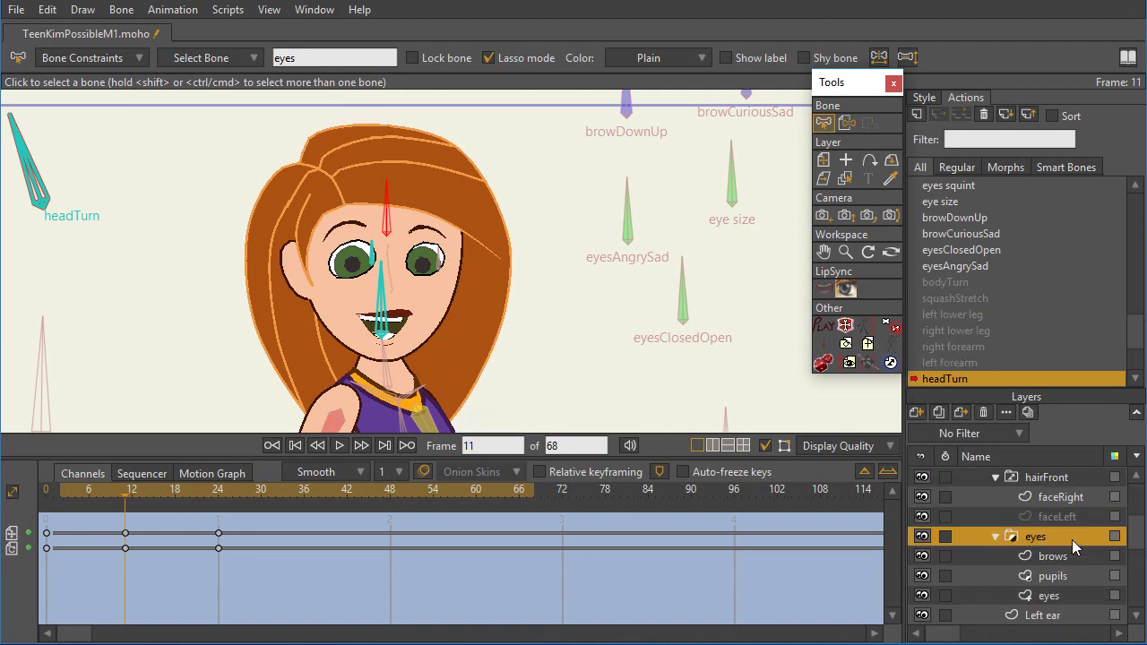
scroll(1062, 552, down, 1)
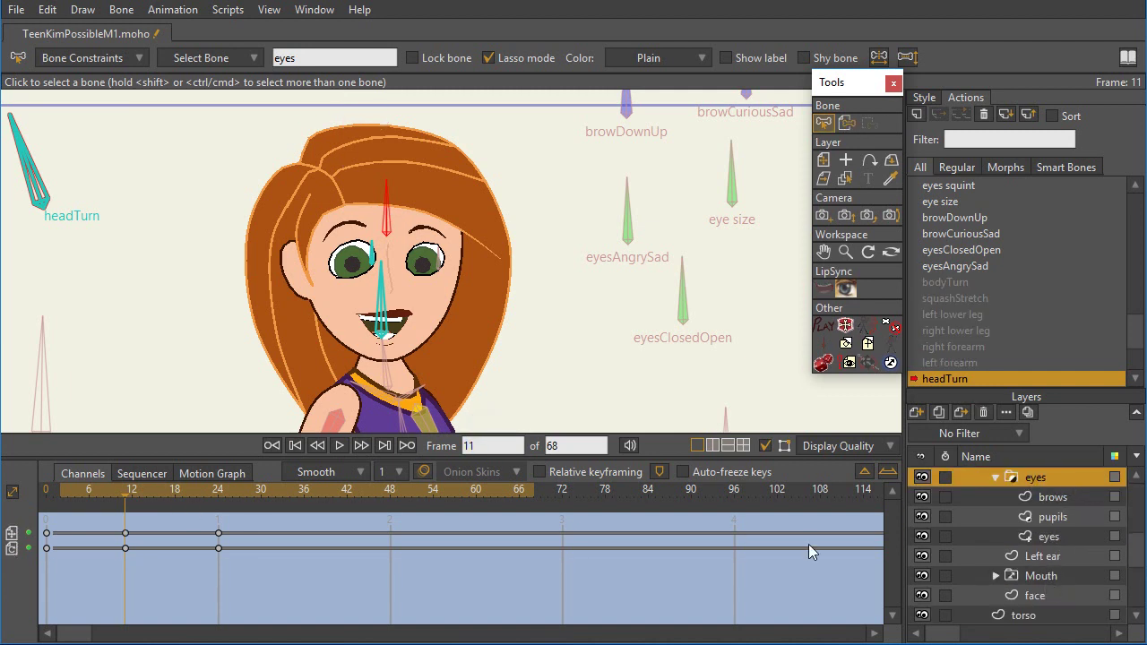
click(1061, 575)
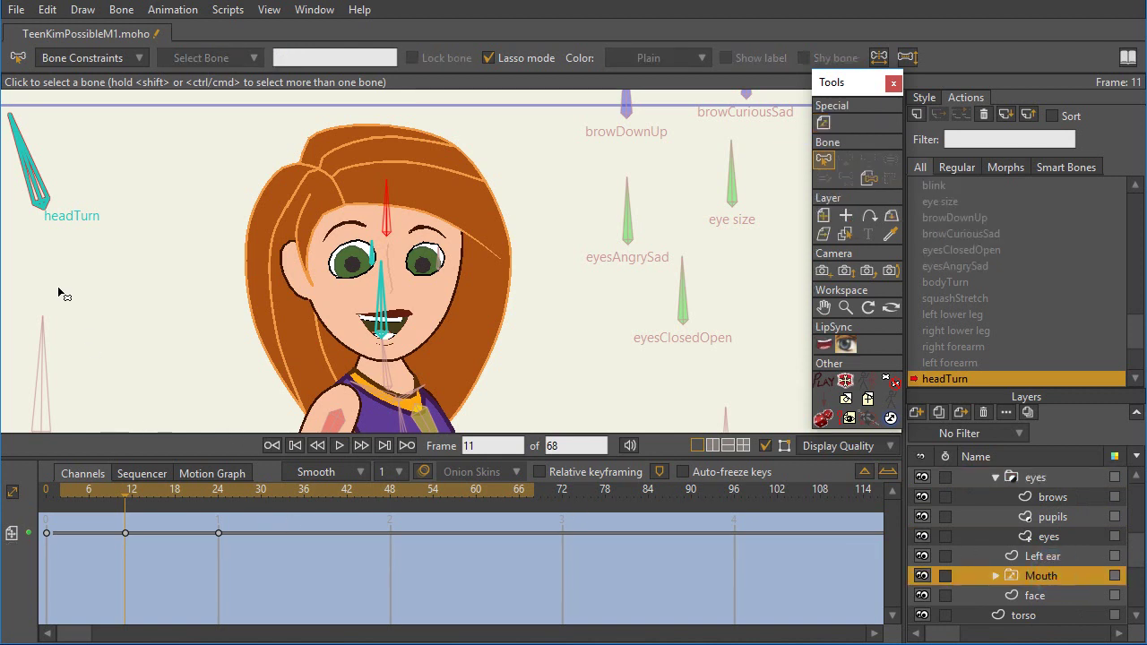
mouse_move(130, 495)
mouse_down()
mouse_move(90, 494)
mouse_move(186, 498)
mouse_move(134, 496)
mouse_up()
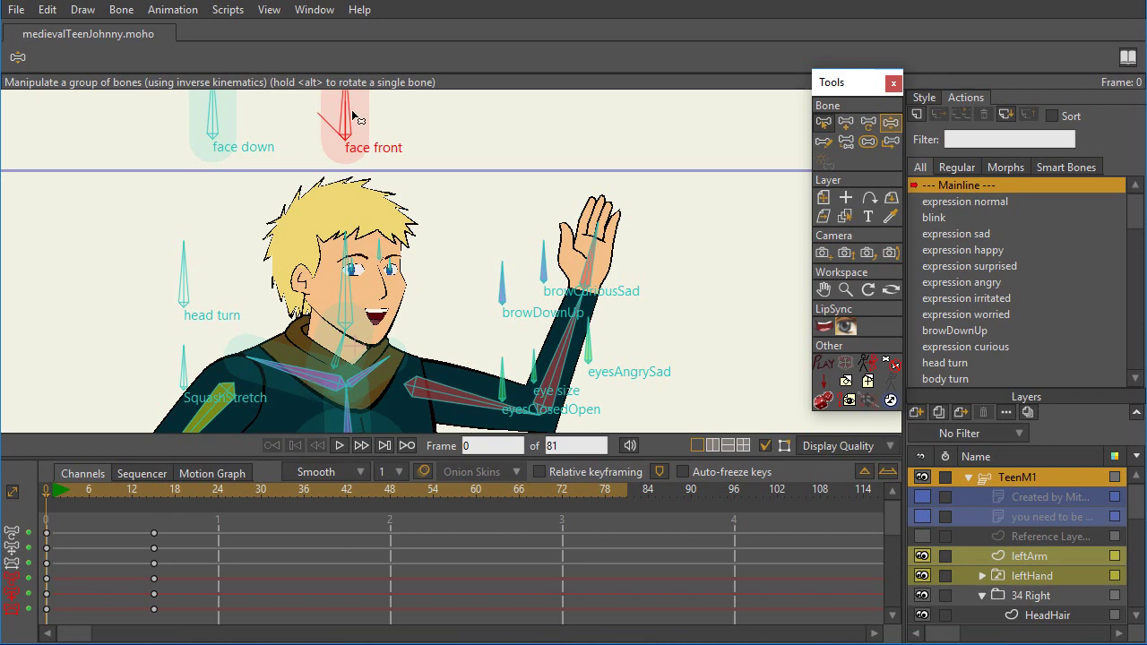
mouse_move(356, 118)
mouse_down()
mouse_move(331, 115)
mouse_move(372, 105)
mouse_move(309, 94)
mouse_move(375, 110)
mouse_up()
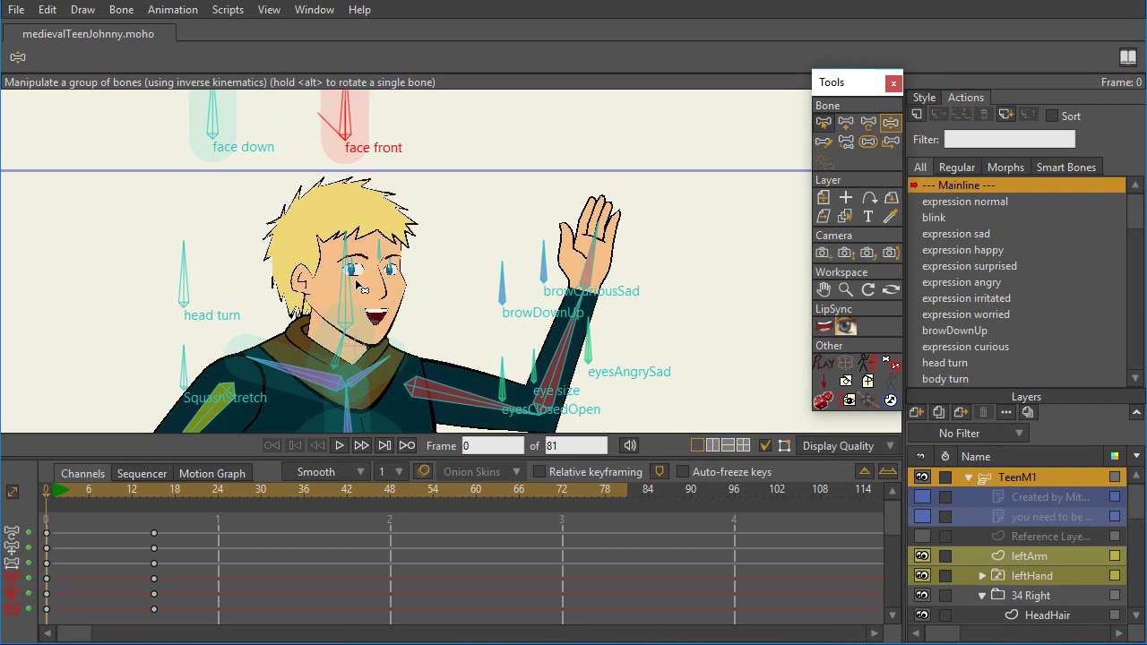